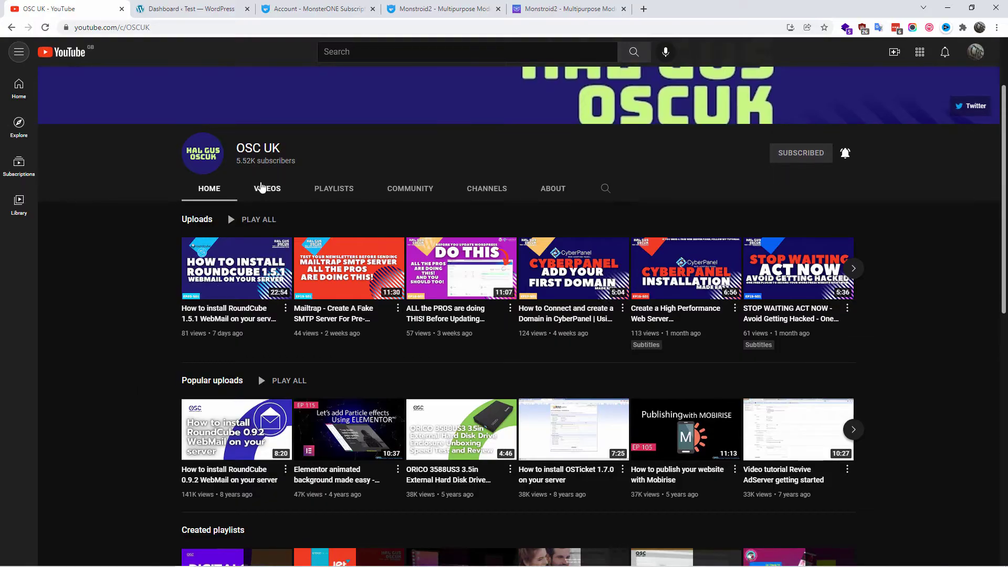
Step: Show the OSC UK channel's uploaded videos on its Videos tab
{"action": "left_click", "coordinate": [267, 189]}
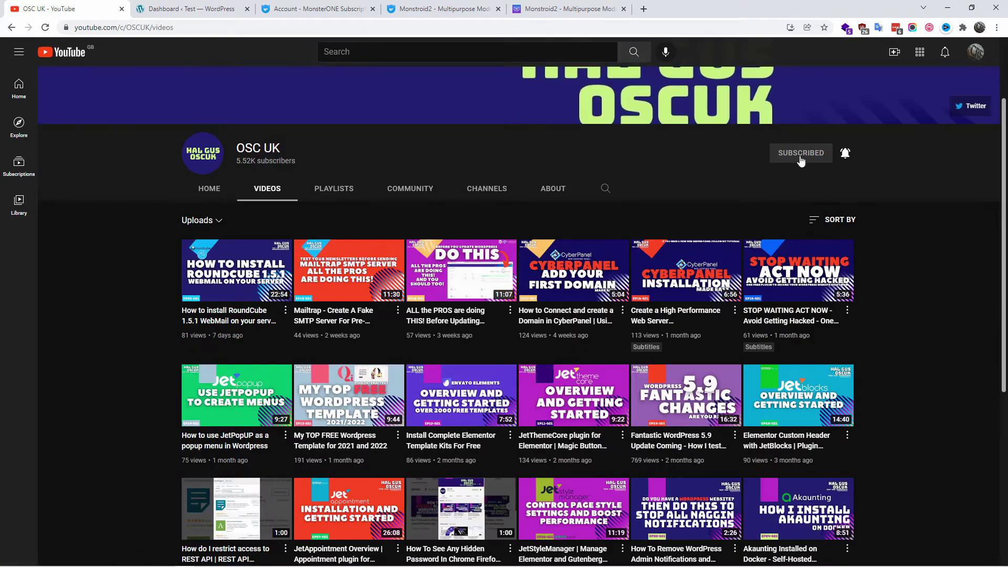
{"action": "scroll", "coordinate": [799, 237], "scroll_direction": "up", "scroll_amount": 2}
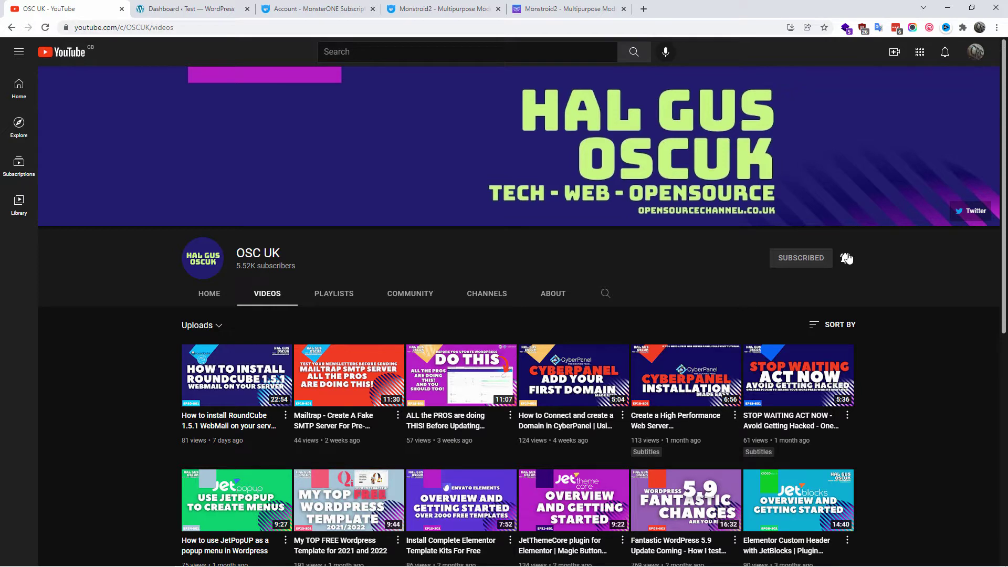
Step: Switch to the Monstroid2 page, dismiss the cart notice, and review the $95 price and services
{"action": "left_click", "coordinate": [581, 4]}
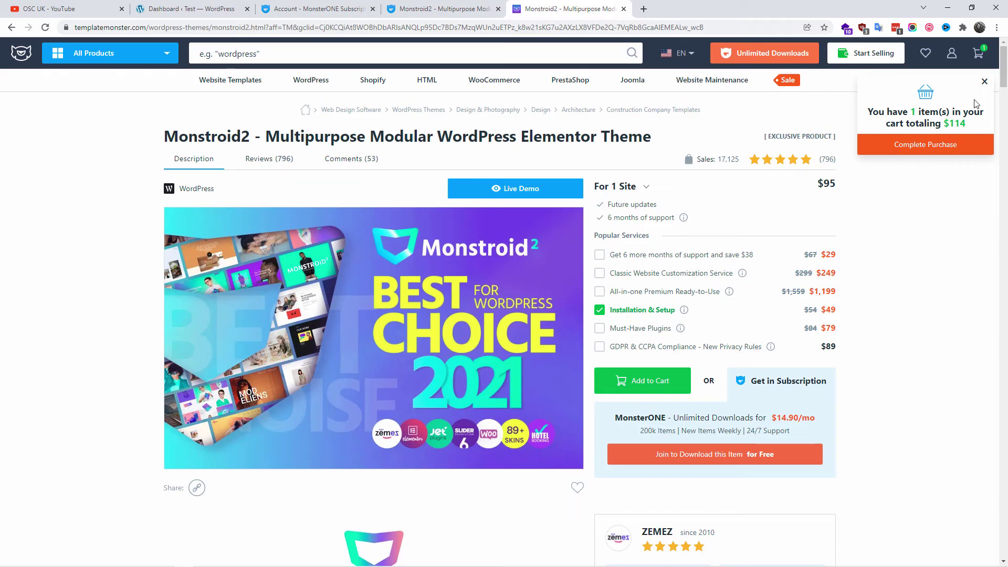
{"action": "left_click", "coordinate": [986, 82]}
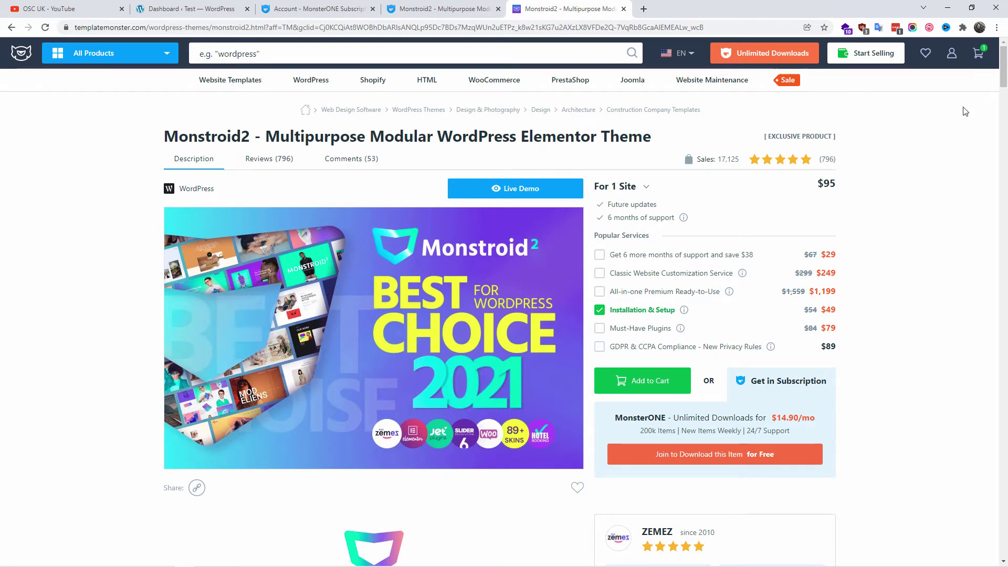
{"action": "left_click_drag", "start_coordinate": [847, 185], "coordinate": [815, 193]}
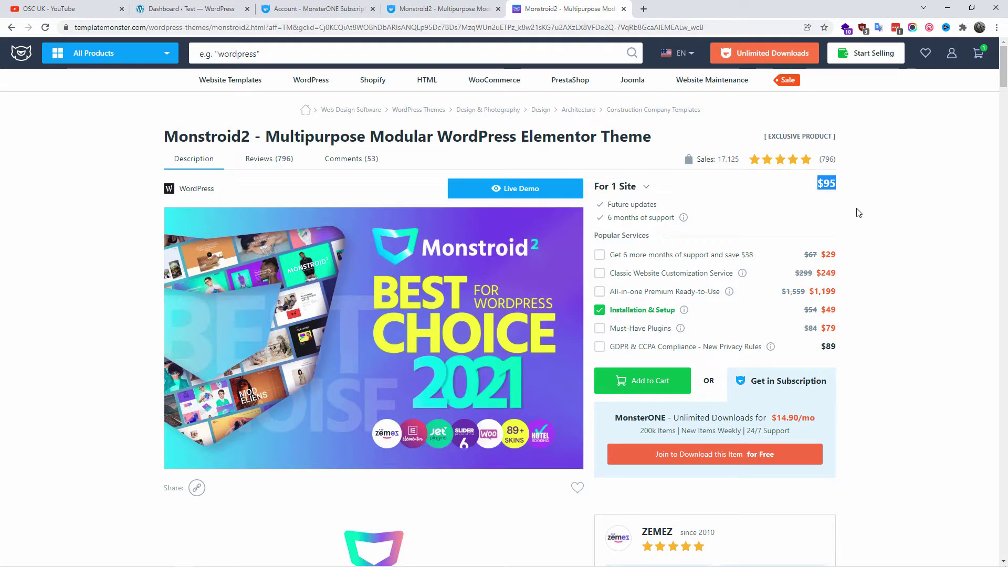
{"action": "left_click", "coordinate": [886, 244]}
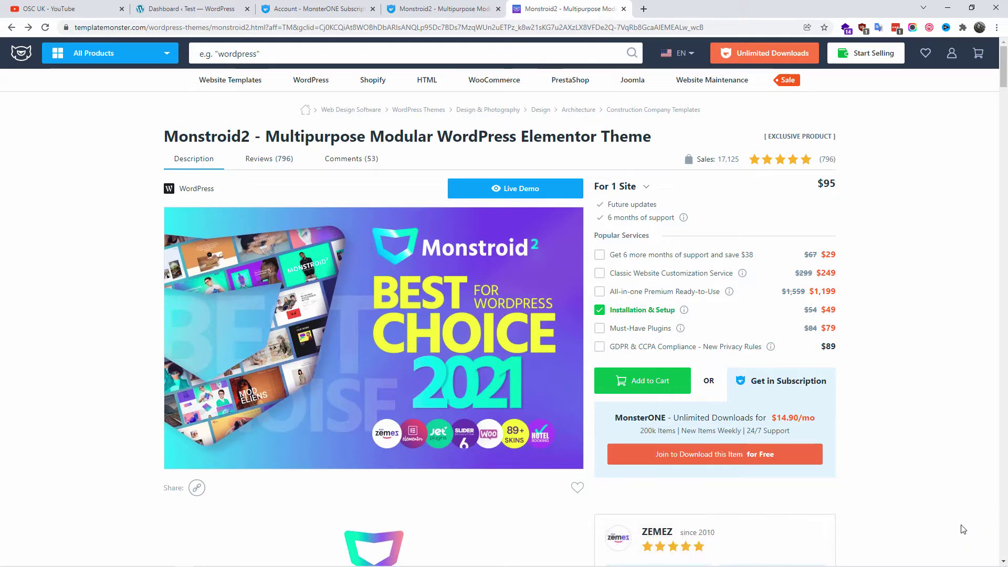
{"action": "scroll", "coordinate": [885, 239], "scroll_direction": "down", "scroll_amount": 2}
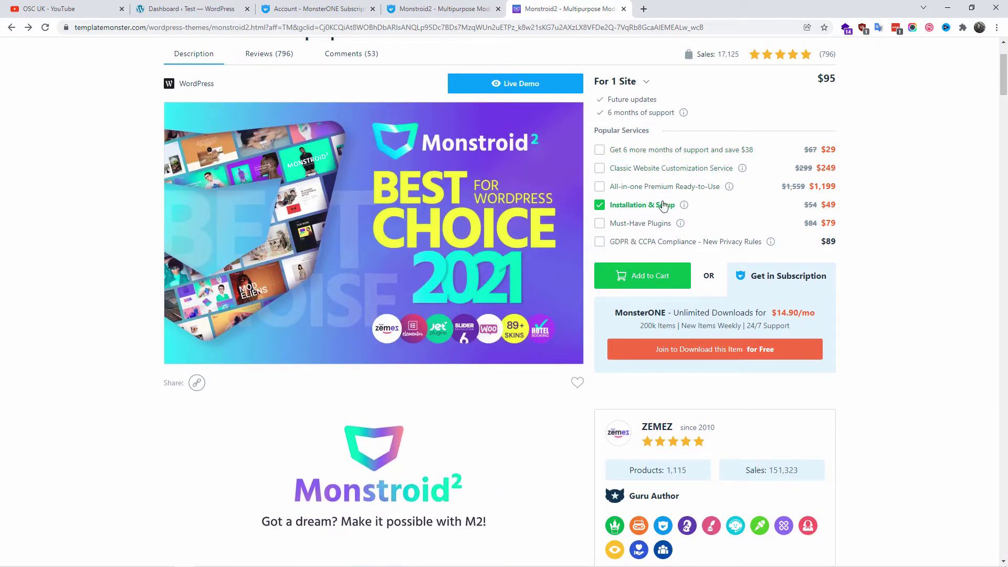
{"action": "scroll", "coordinate": [946, 183], "scroll_direction": "down", "scroll_amount": 1}
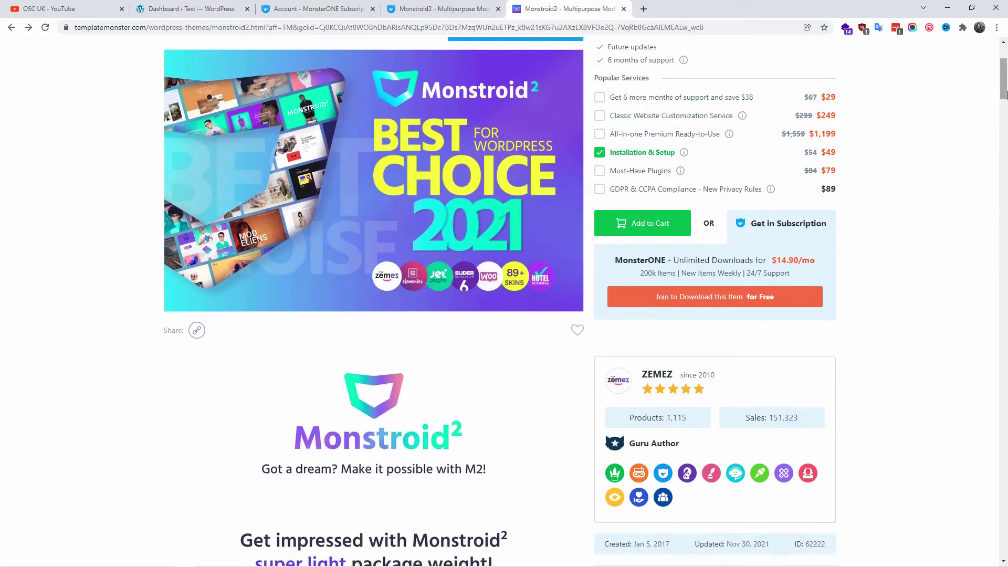
{"action": "scroll", "coordinate": [1004, 73], "scroll_direction": "up", "scroll_amount": 3}
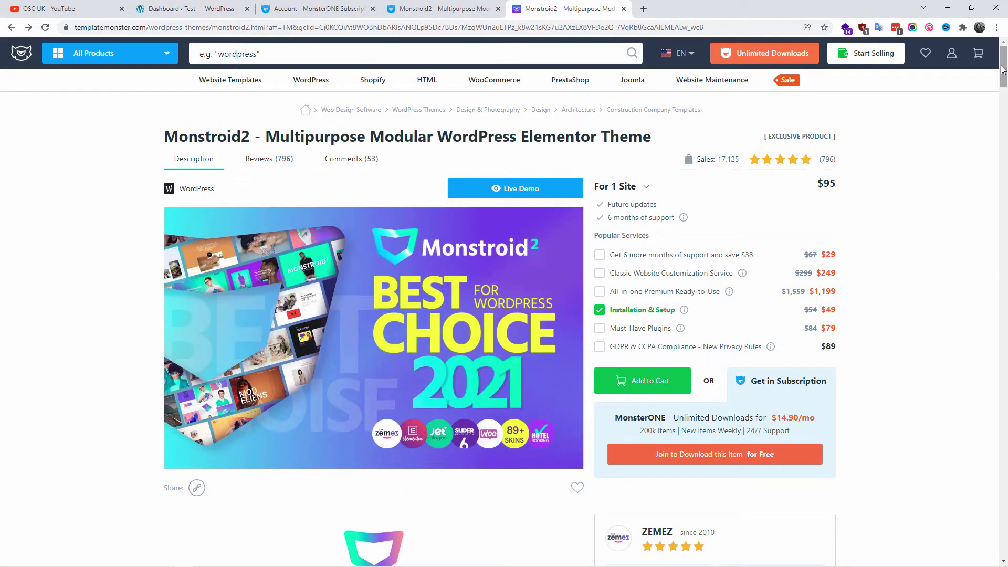
Step: Review the MonsterONE pricing plans, including the WordPress, CMS, and HTML Themes feature, then close that page
{"action": "left_click", "coordinate": [501, 189]}
{"action": "scroll", "coordinate": [885, 163], "scroll_direction": "down", "scroll_amount": 4}
{"action": "scroll", "coordinate": [884, 165], "scroll_direction": "up", "scroll_amount": 1}
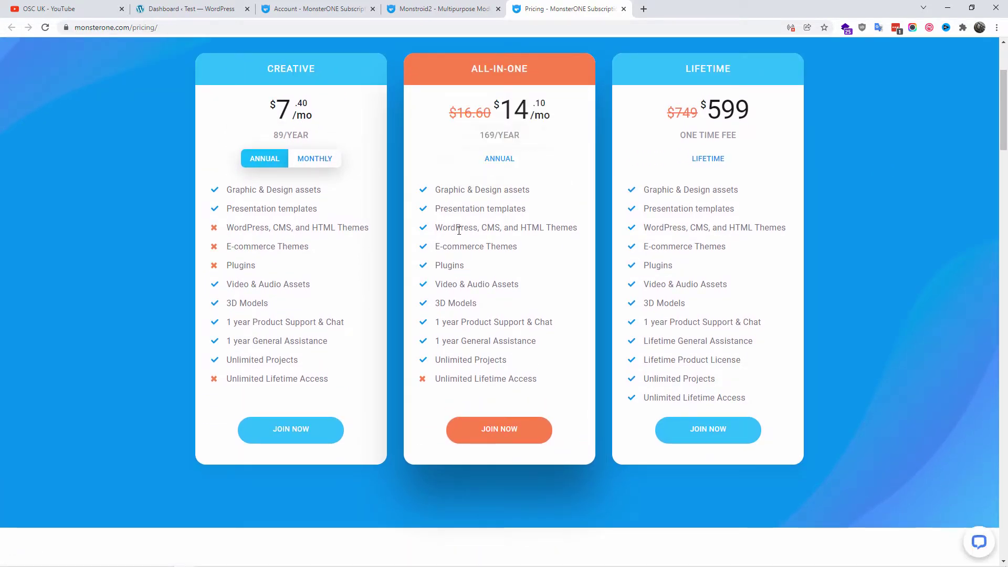
{"action": "mouse_move", "coordinate": [438, 226]}
{"action": "left_click_drag", "start_coordinate": [437, 227], "coordinate": [577, 228]}
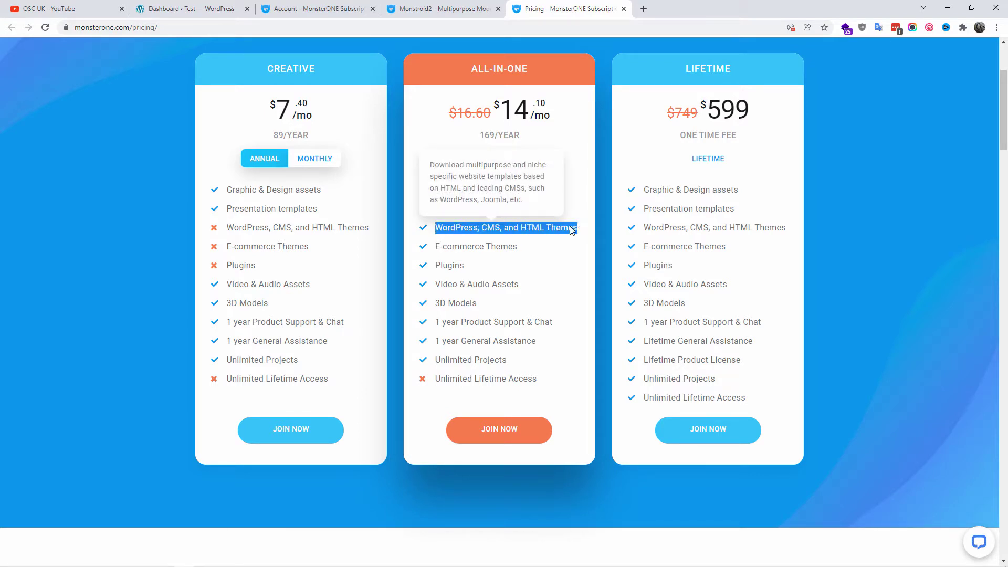
{"action": "left_click", "coordinate": [210, 233]}
{"action": "mouse_move", "coordinate": [214, 229]}
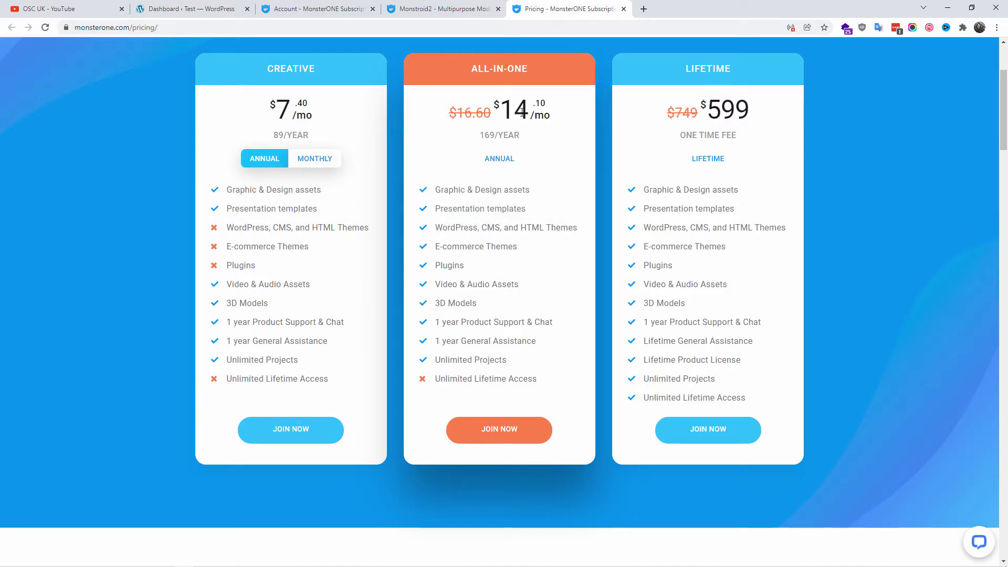
{"action": "left_click", "coordinate": [623, 8]}
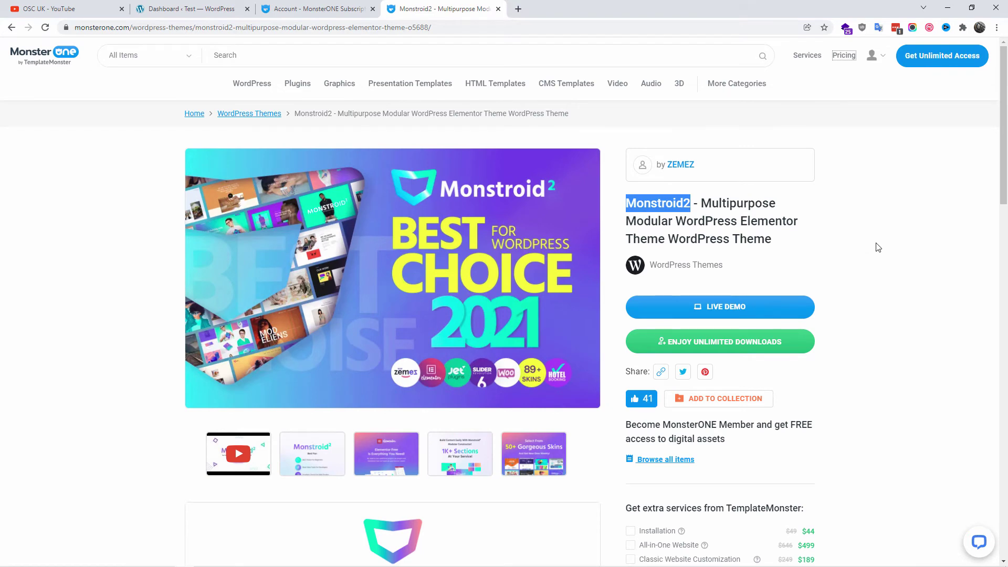
Step: Look over the Monstroid2 page, then close it and the MonsterONE account page
{"action": "scroll", "coordinate": [881, 249], "scroll_direction": "down", "scroll_amount": 5}
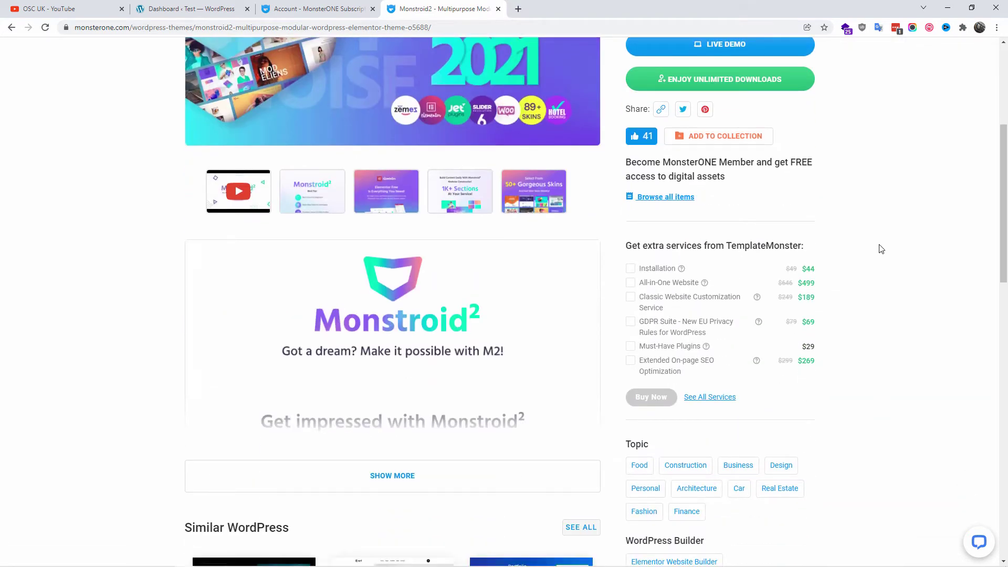
{"action": "scroll", "coordinate": [882, 249], "scroll_direction": "up", "scroll_amount": 5}
{"action": "left_click", "coordinate": [499, 8]}
{"action": "left_click", "coordinate": [373, 8]}
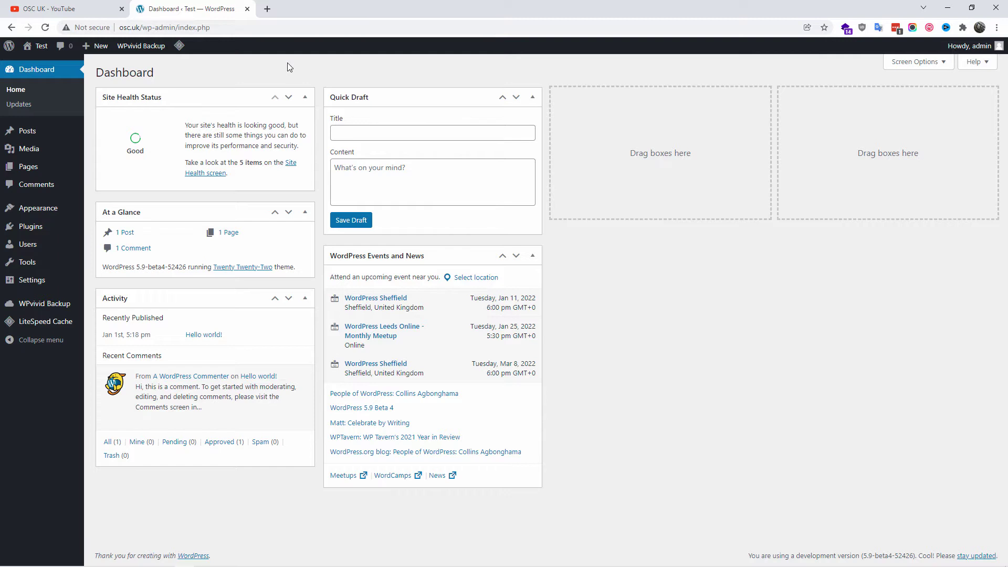
Step: Return to the dashboard, confirm Twenty Twenty-Two is the active theme, and go to Plugins
{"action": "mouse_move", "coordinate": [37, 46]}
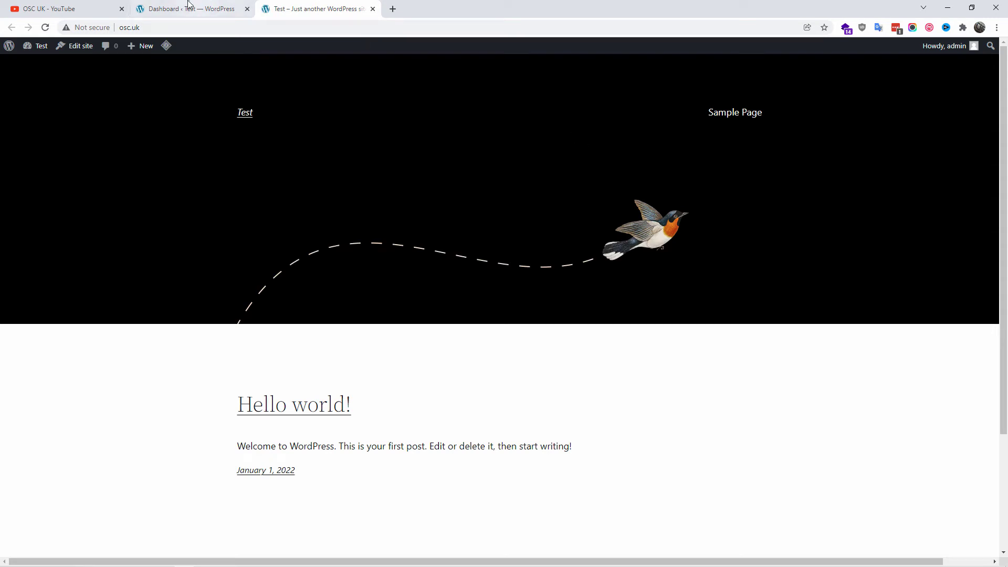
{"action": "left_click", "coordinate": [189, 8]}
{"action": "mouse_move", "coordinate": [45, 208]}
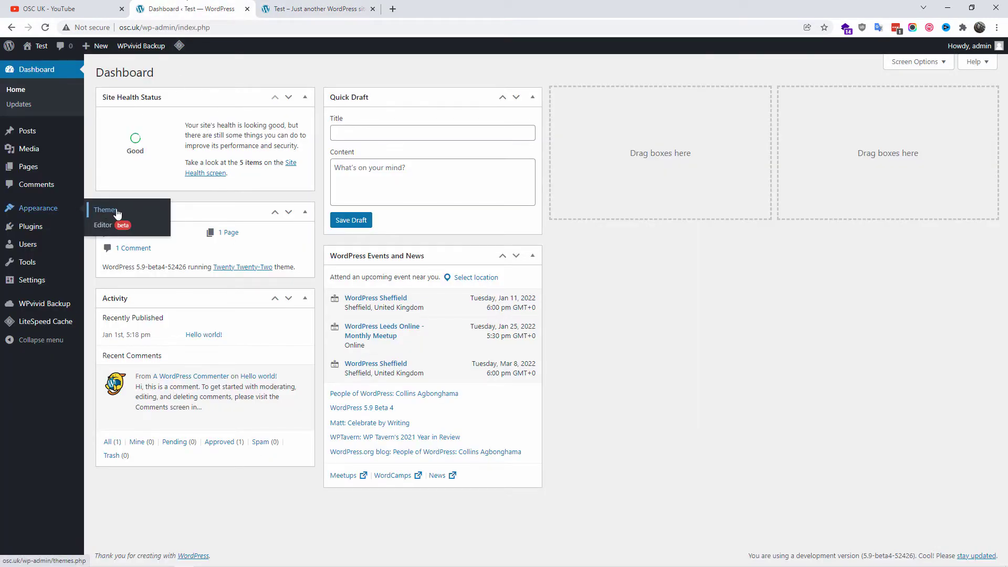
{"action": "left_click", "coordinate": [116, 211]}
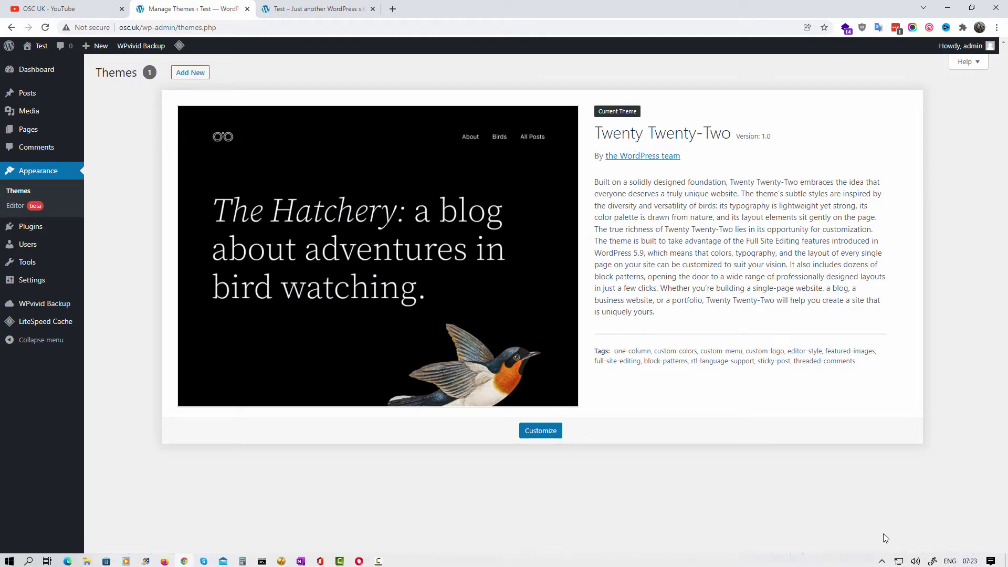
{"action": "left_click_drag", "start_coordinate": [887, 555], "coordinate": [833, 552]}
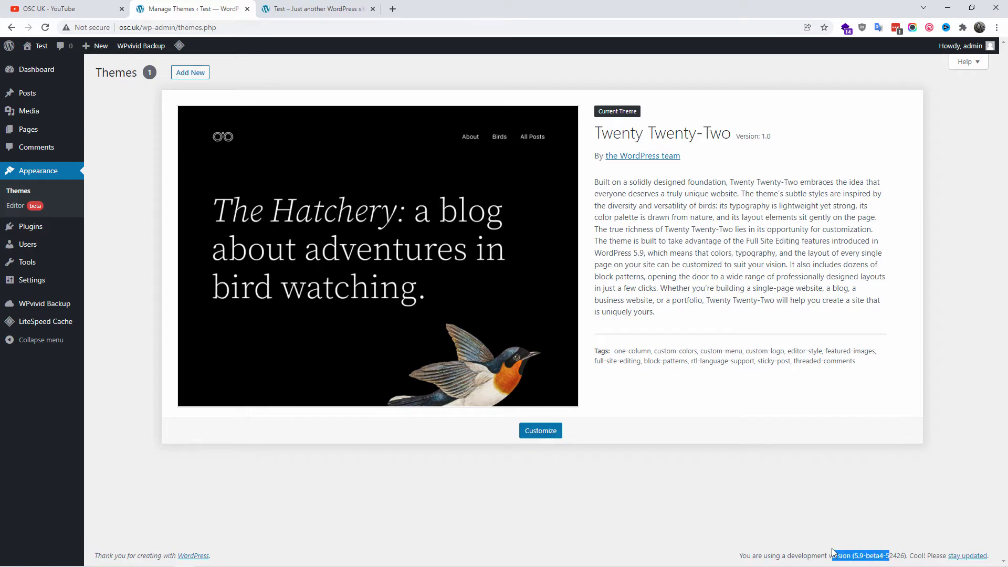
{"action": "left_click", "coordinate": [651, 532]}
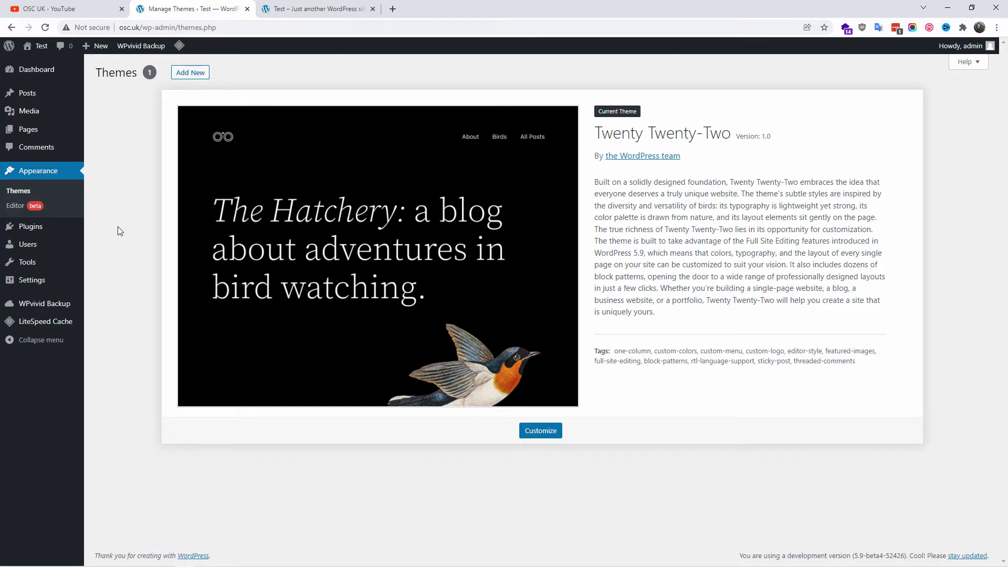
{"action": "left_click", "coordinate": [36, 229]}
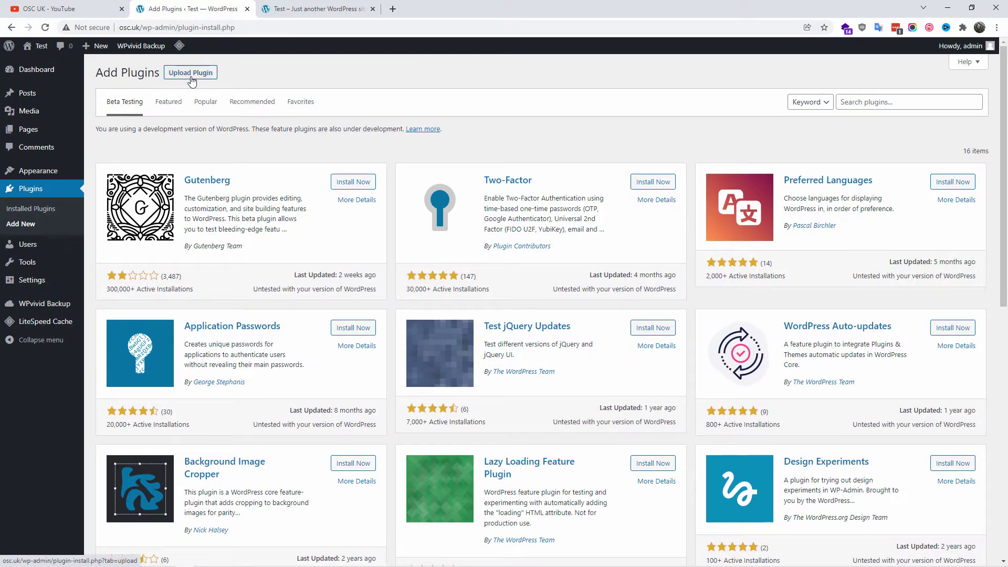
Step: Upload m2-theme-wizard.zip from the Theme Wizard folder and install it as a plugin
{"action": "left_click", "coordinate": [192, 74]}
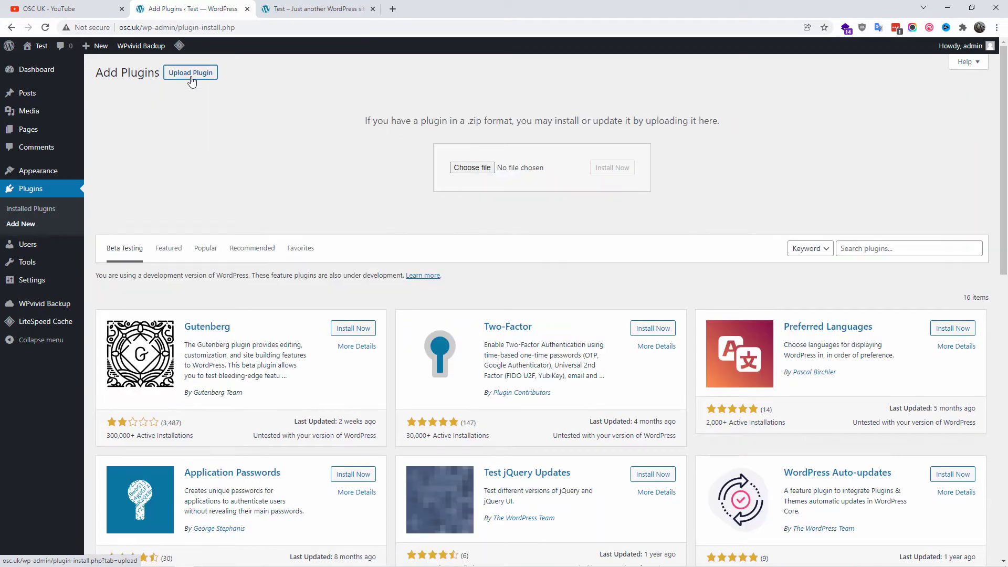
{"action": "left_click", "coordinate": [479, 169]}
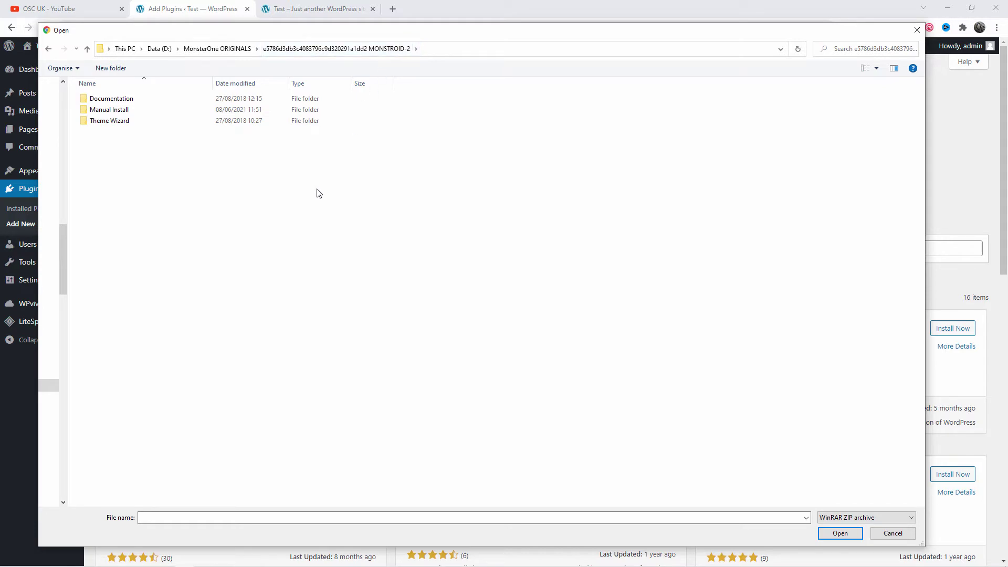
{"action": "double_click", "coordinate": [110, 120]}
{"action": "left_click", "coordinate": [112, 103]}
{"action": "double_click", "coordinate": [107, 102]}
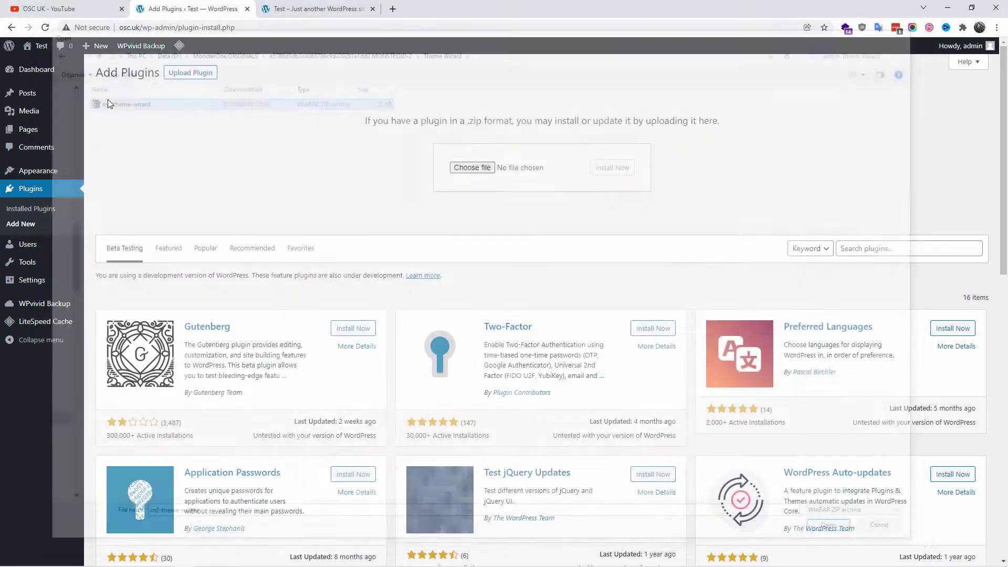
{"action": "left_click", "coordinate": [613, 170]}
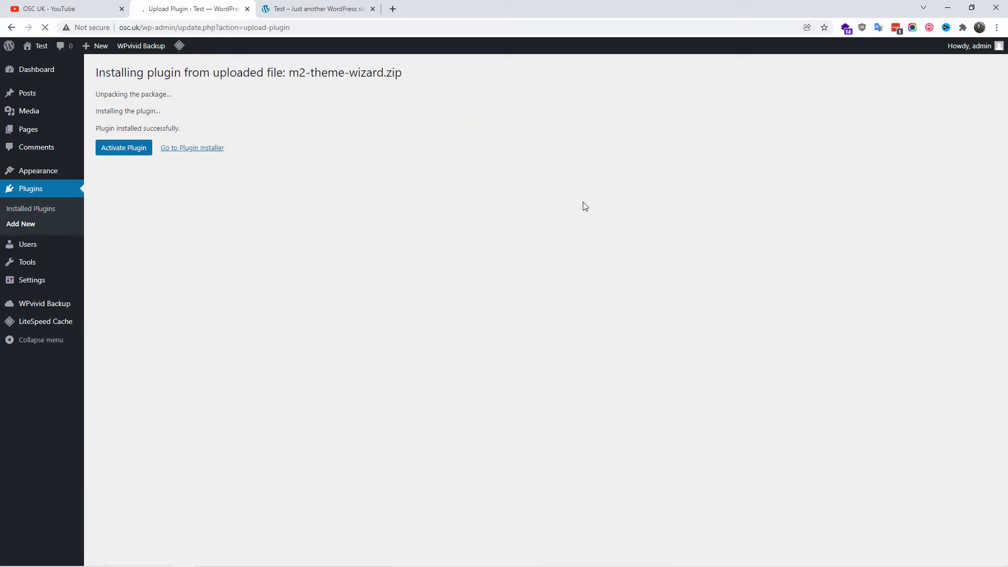
Step: Activate the M2 Theme Wizard plugin, paste the purchase order ID, and start the Monstroid2 install
{"action": "left_click", "coordinate": [122, 152]}
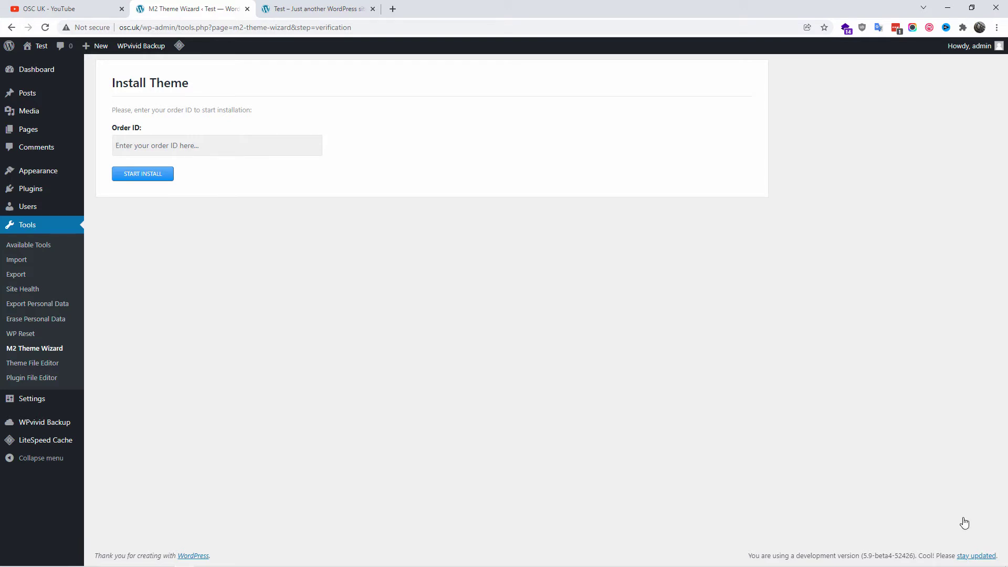
{"action": "left_click", "coordinate": [179, 145]}
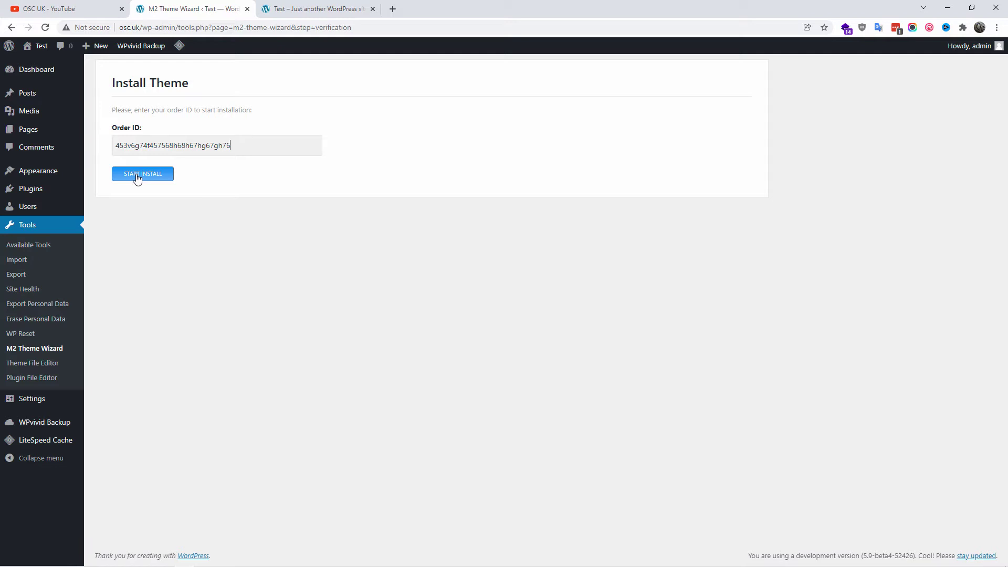
{"action": "left_click", "coordinate": [137, 177]}
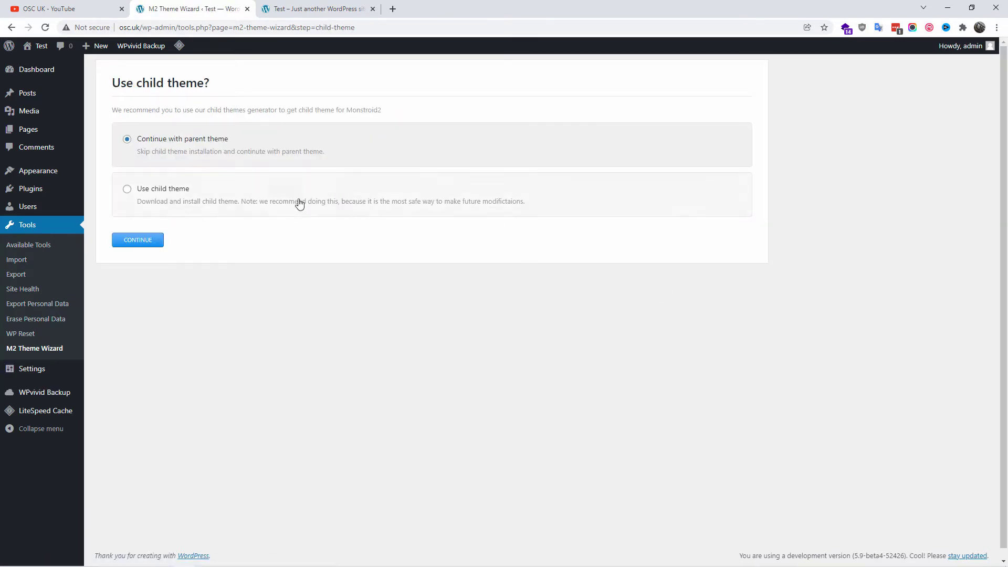
Step: Choose 'Use child theme', dismiss the password manager prompt, and continue the installation
{"action": "left_click", "coordinate": [127, 188]}
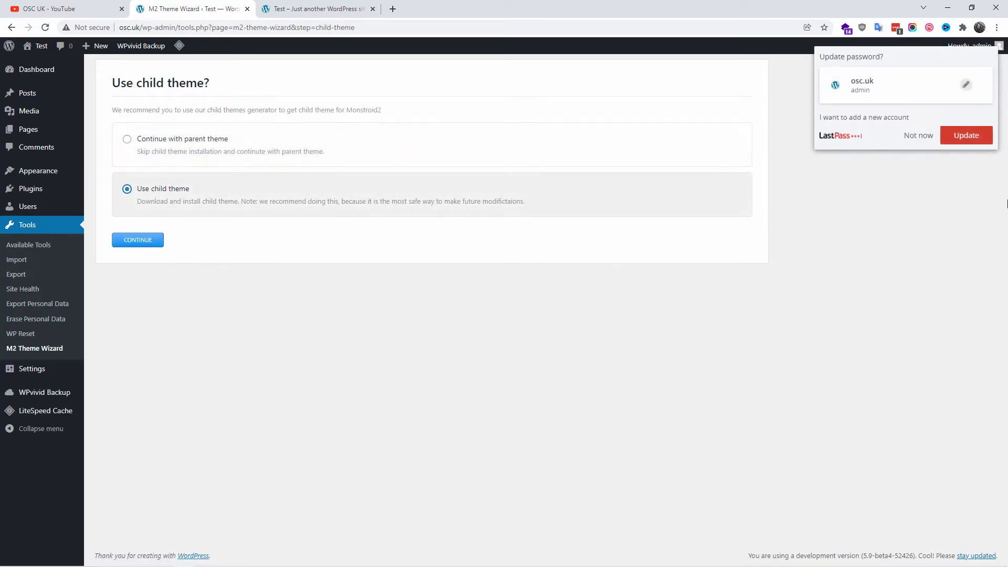
{"action": "left_click", "coordinate": [918, 135]}
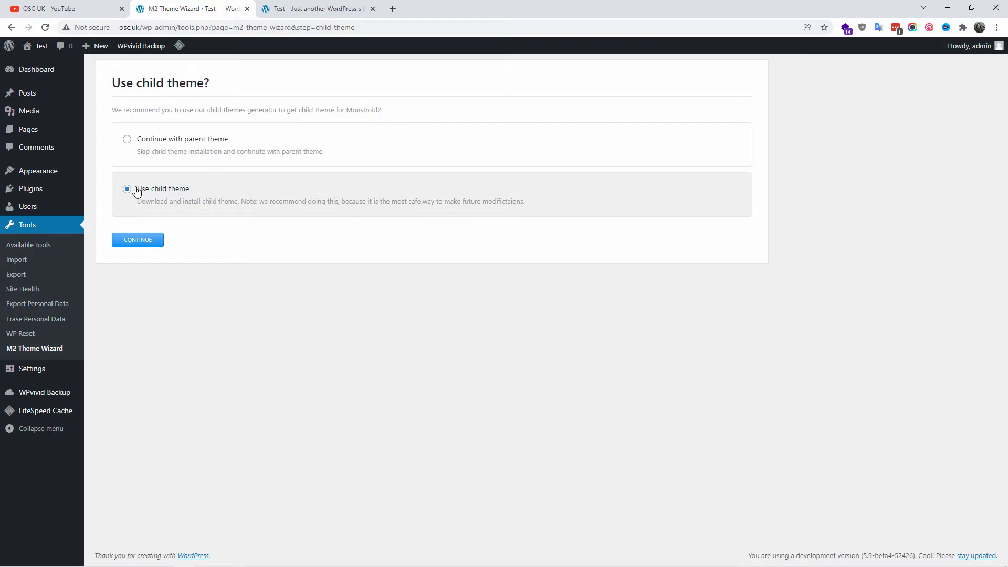
{"action": "left_click", "coordinate": [124, 241]}
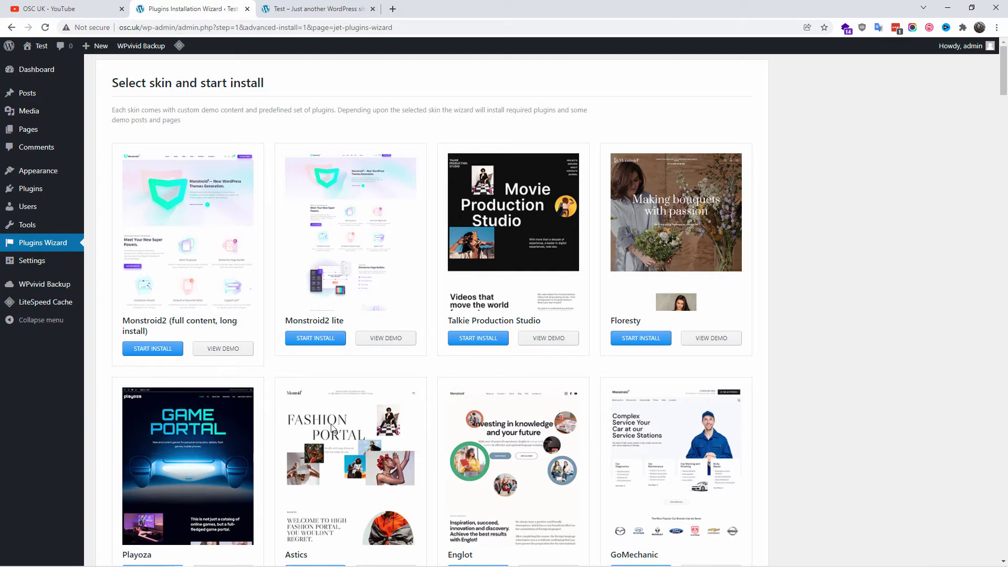
Step: Scroll down the skin grid until the Broadhost skin is visible
{"action": "left_click_drag", "start_coordinate": [1004, 99], "coordinate": [999, 259]}
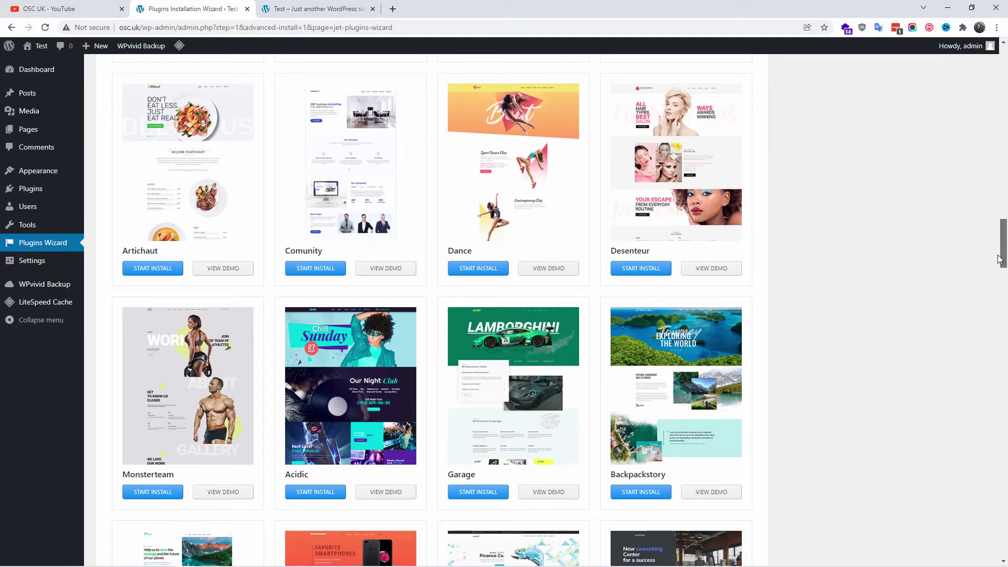
{"action": "left_click_drag", "start_coordinate": [999, 258], "coordinate": [830, 499]}
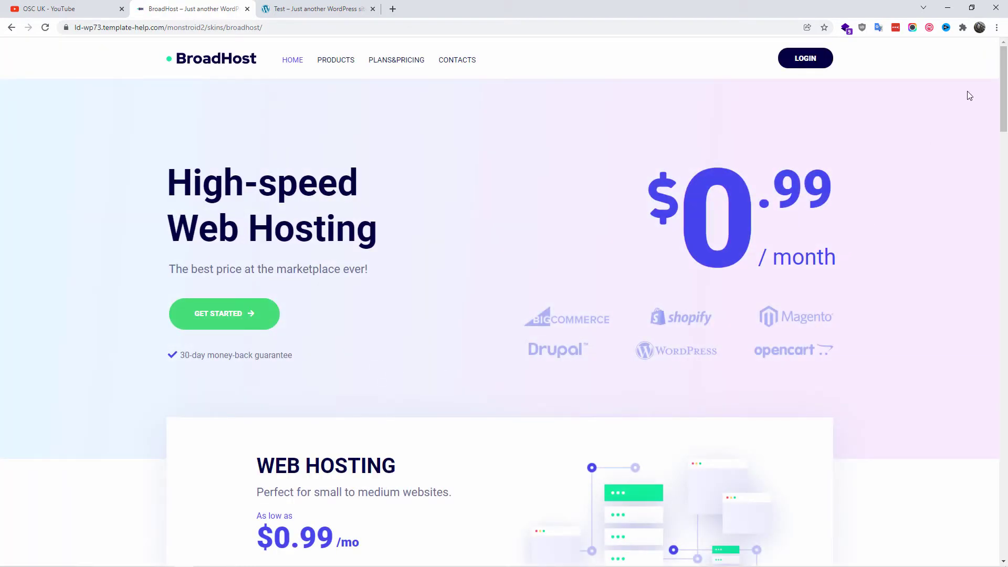
Step: Scroll through the BroadHost demo, jump back to the top, and return to the skin gallery
{"action": "left_click_drag", "start_coordinate": [1003, 90], "coordinate": [1003, 549]}
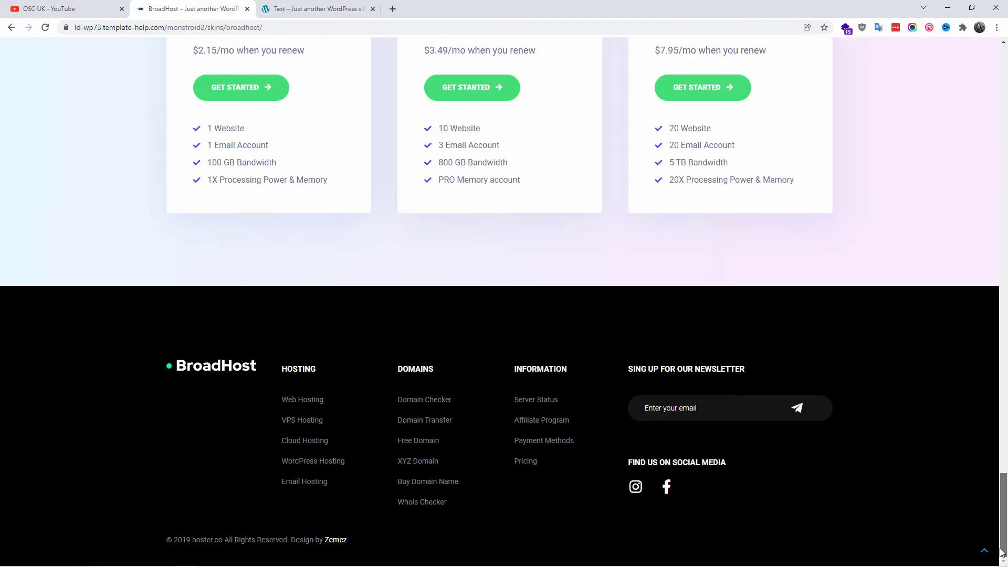
{"action": "left_click", "coordinate": [984, 550]}
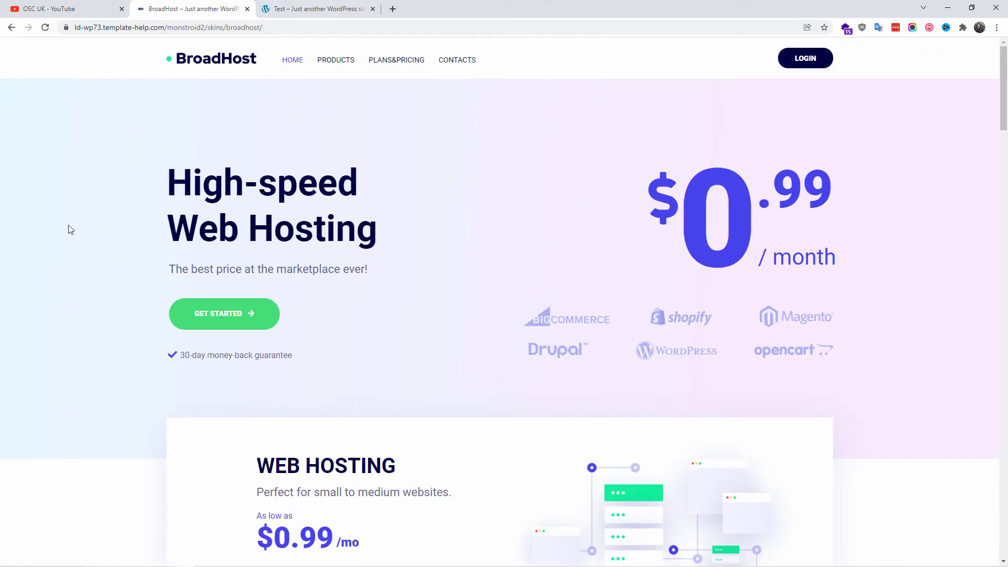
{"action": "left_click", "coordinate": [11, 27]}
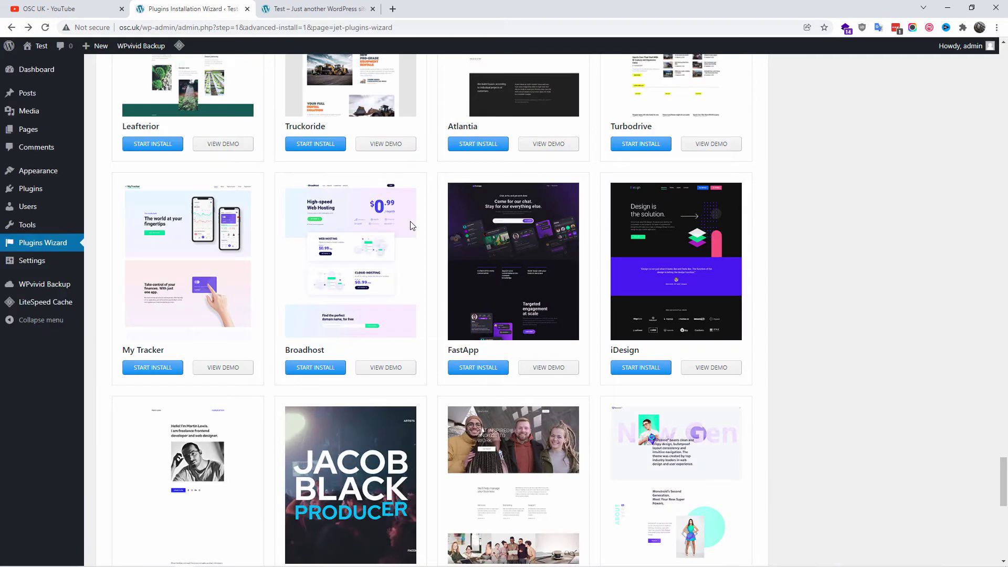
Step: Start the Broadhost install and review the recommended and extra plugins, including Hotel Booking, keeping the defaults
{"action": "left_click", "coordinate": [317, 372]}
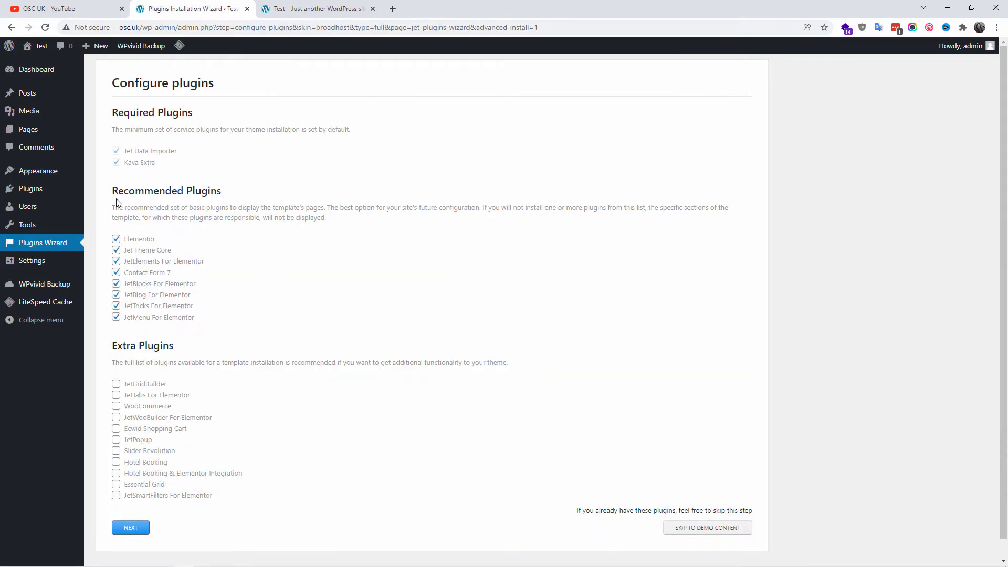
{"action": "left_click_drag", "start_coordinate": [111, 190], "coordinate": [221, 204]}
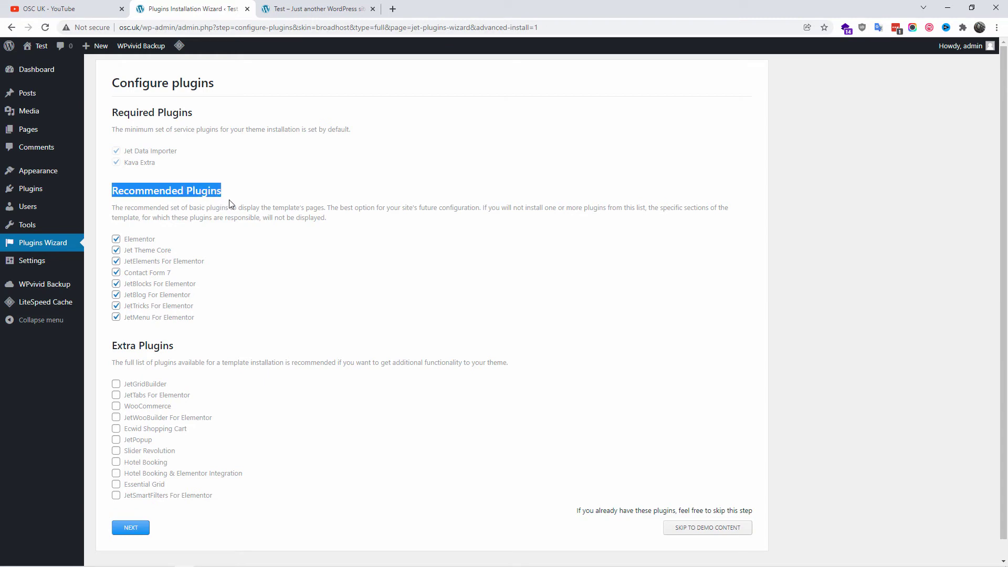
{"action": "left_click", "coordinate": [305, 317]}
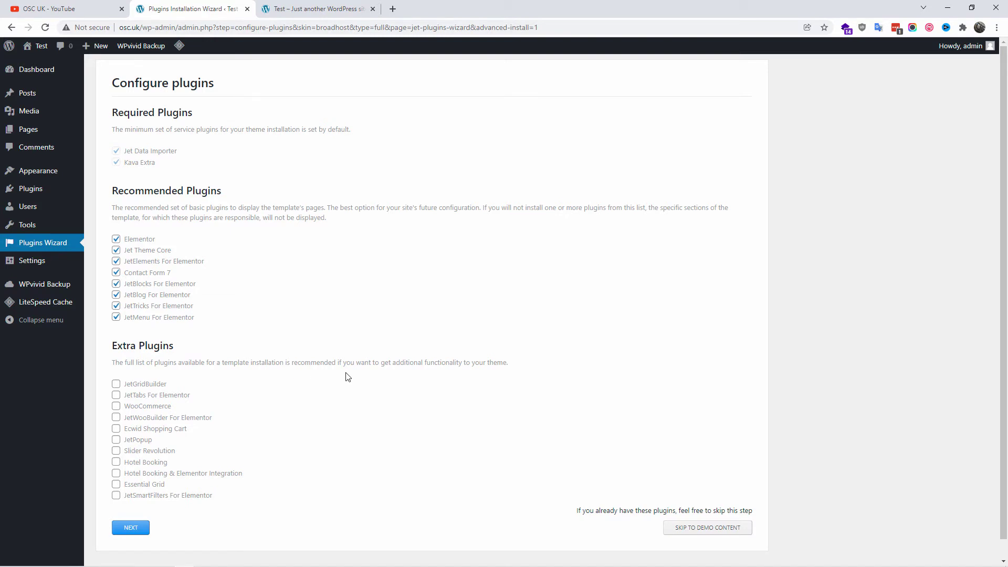
{"action": "left_click_drag", "start_coordinate": [511, 365], "coordinate": [198, 350]}
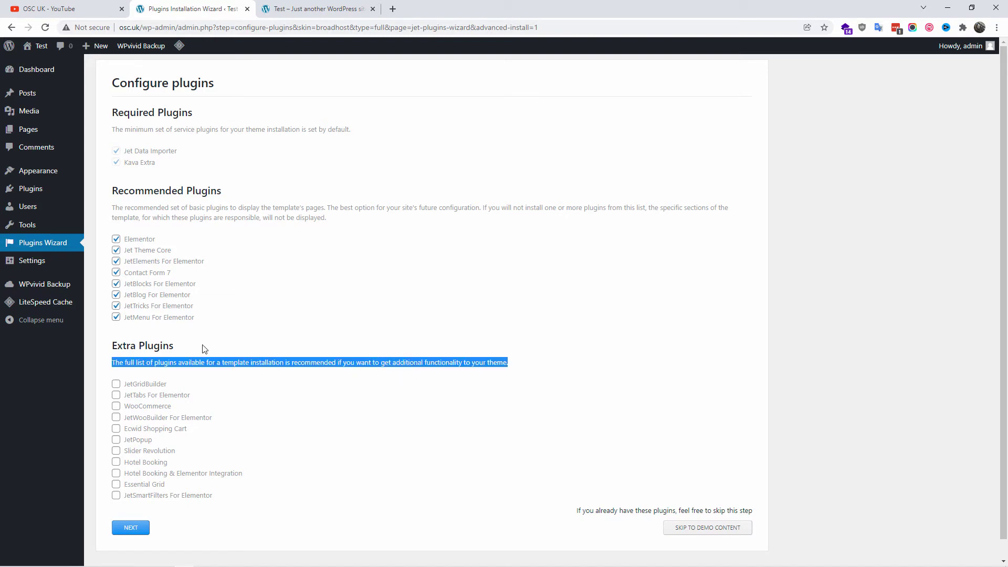
{"action": "scroll", "coordinate": [320, 434], "scroll_direction": "down", "scroll_amount": 1}
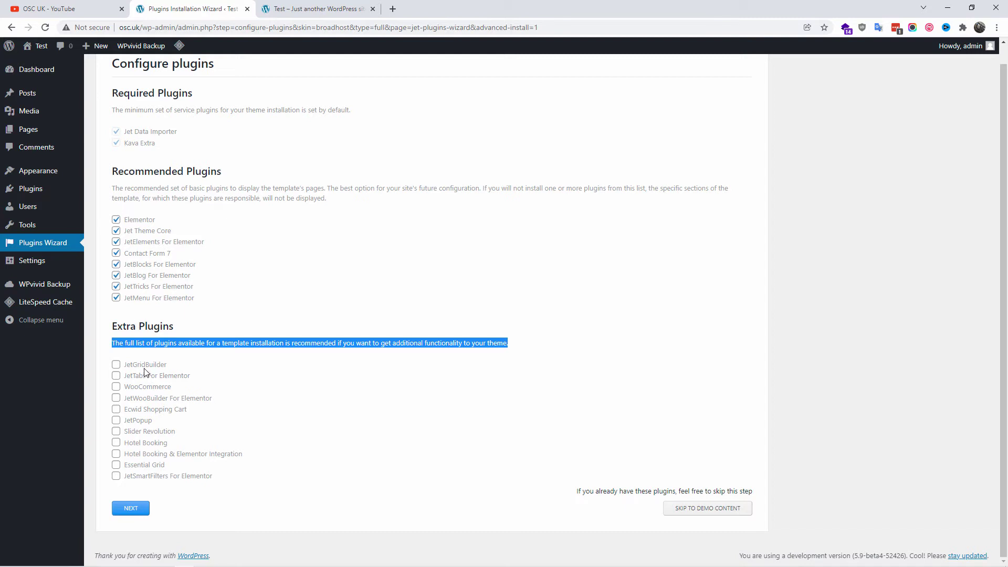
{"action": "left_click_drag", "start_coordinate": [175, 448], "coordinate": [127, 446]}
{"action": "left_click", "coordinate": [221, 514]}
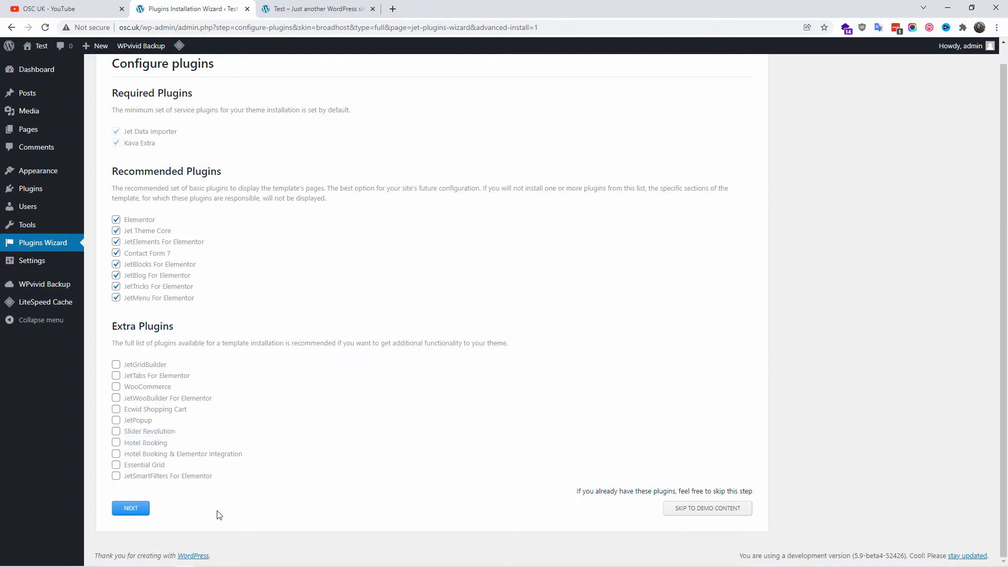
Step: Accept the default Broadhost plugin selection and let the installation finish
{"action": "left_click", "coordinate": [134, 509]}
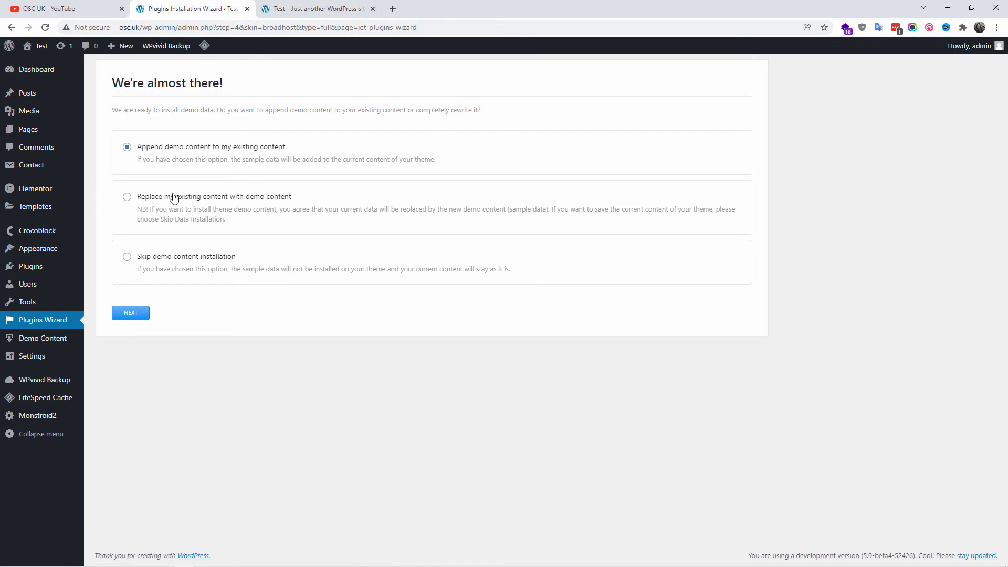
Step: Replace existing content with the BroadHost demo content, confirming with the account password
{"action": "left_click", "coordinate": [128, 198]}
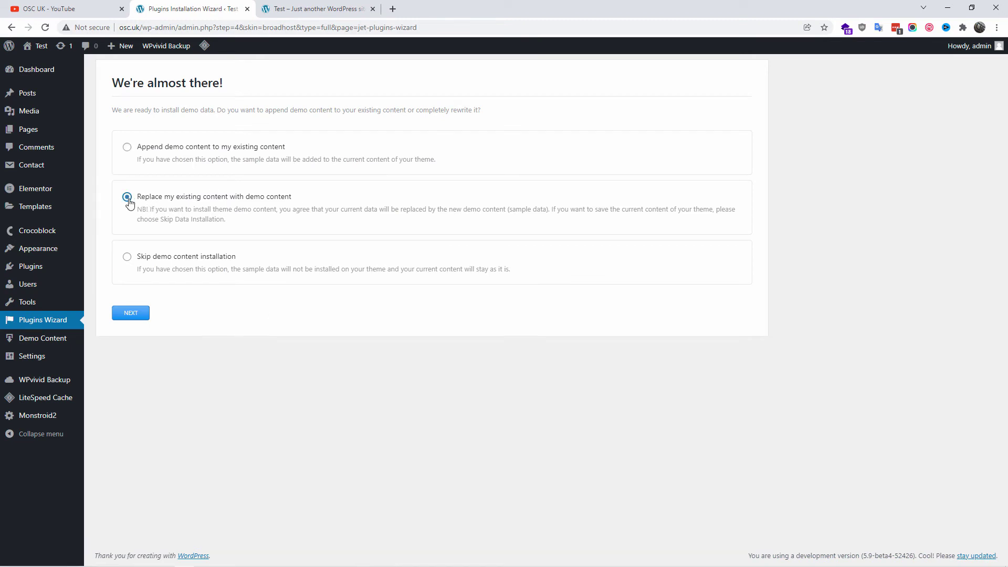
{"action": "left_click", "coordinate": [135, 314]}
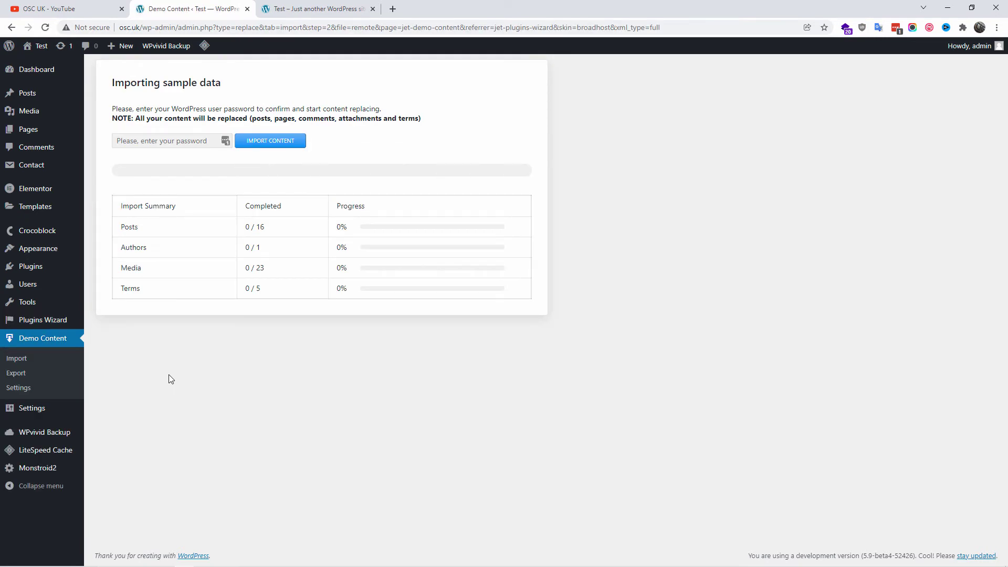
{"action": "left_click", "coordinate": [169, 142]}
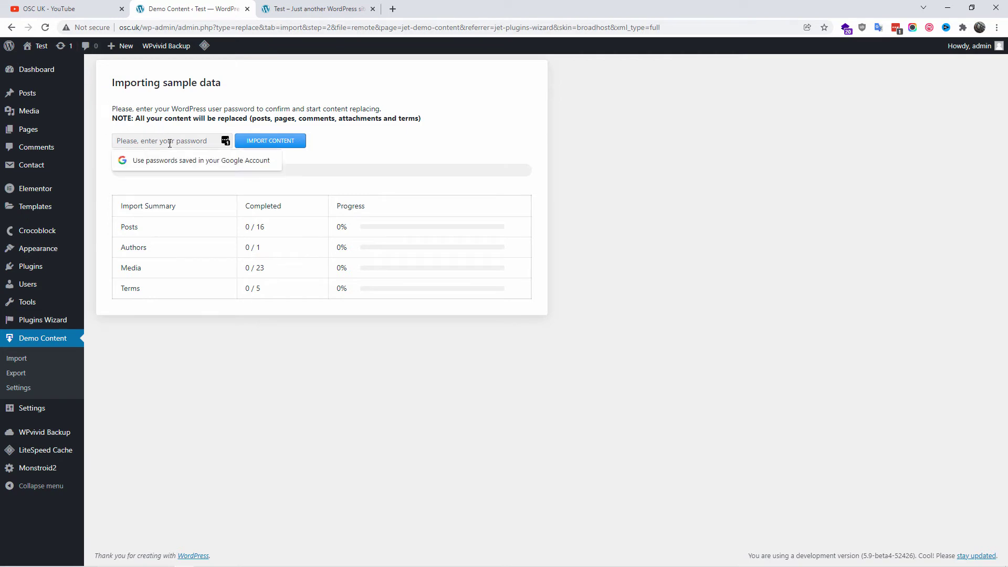
{"action": "type", "text": "••"}
{"action": "left_click", "coordinate": [268, 142]}
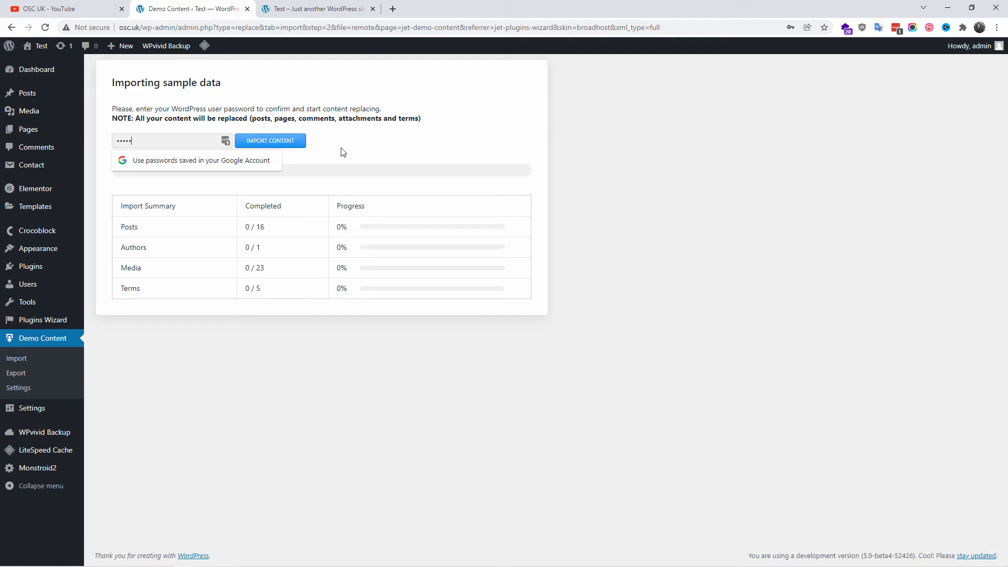
{"action": "left_click", "coordinate": [281, 146]}
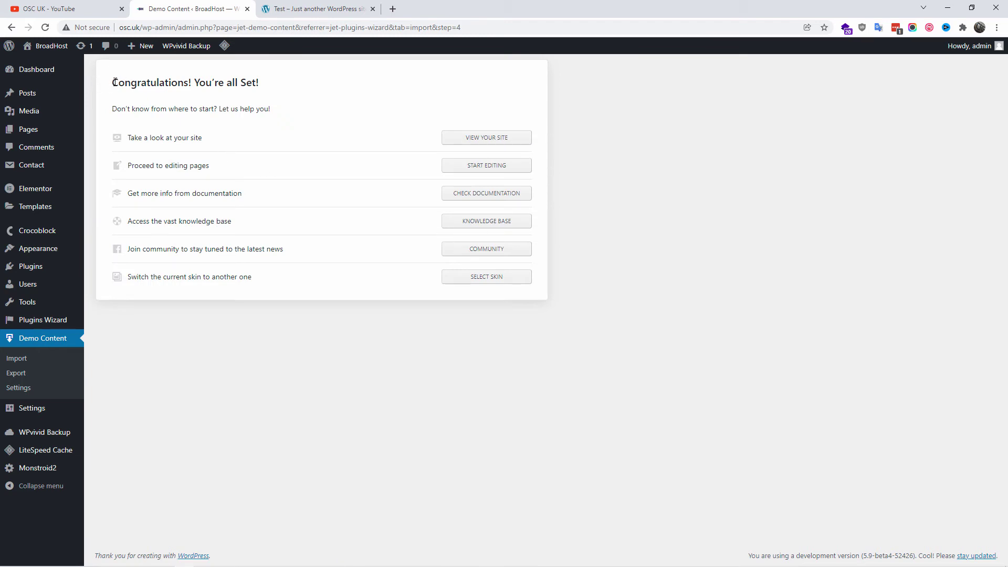
Step: Highlight the 'Congratulations! You're all Set!' message and the option to switch skins
{"action": "left_click_drag", "start_coordinate": [112, 83], "coordinate": [266, 78]}
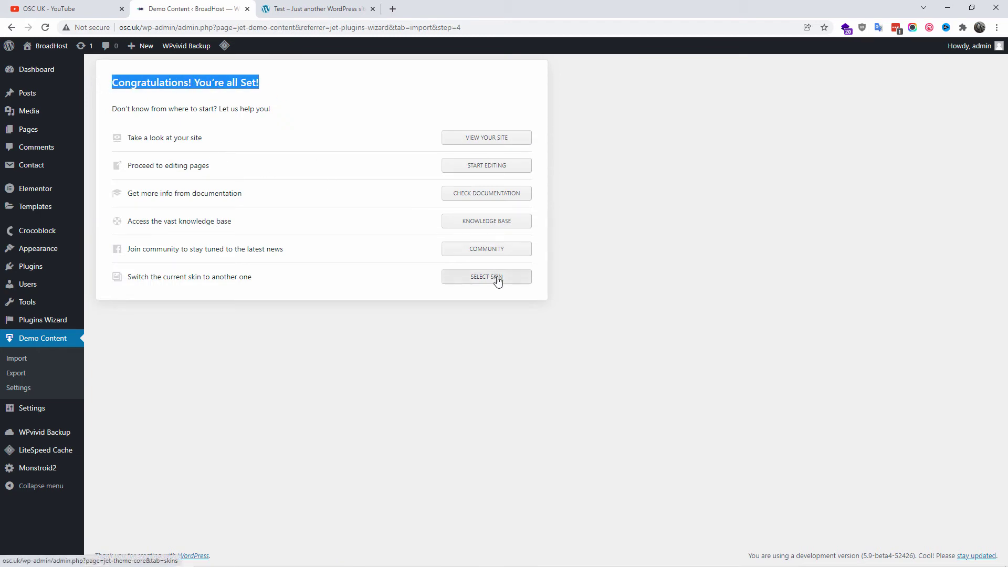
{"action": "left_click_drag", "start_coordinate": [127, 278], "coordinate": [251, 279]}
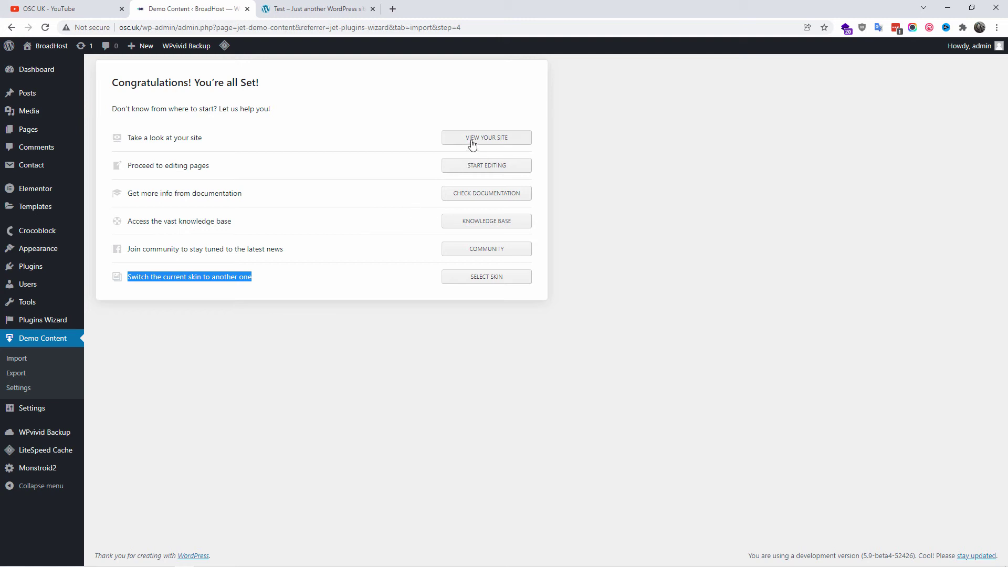
{"action": "left_click", "coordinate": [190, 152]}
{"action": "left_click_drag", "start_coordinate": [190, 153], "coordinate": [124, 149]}
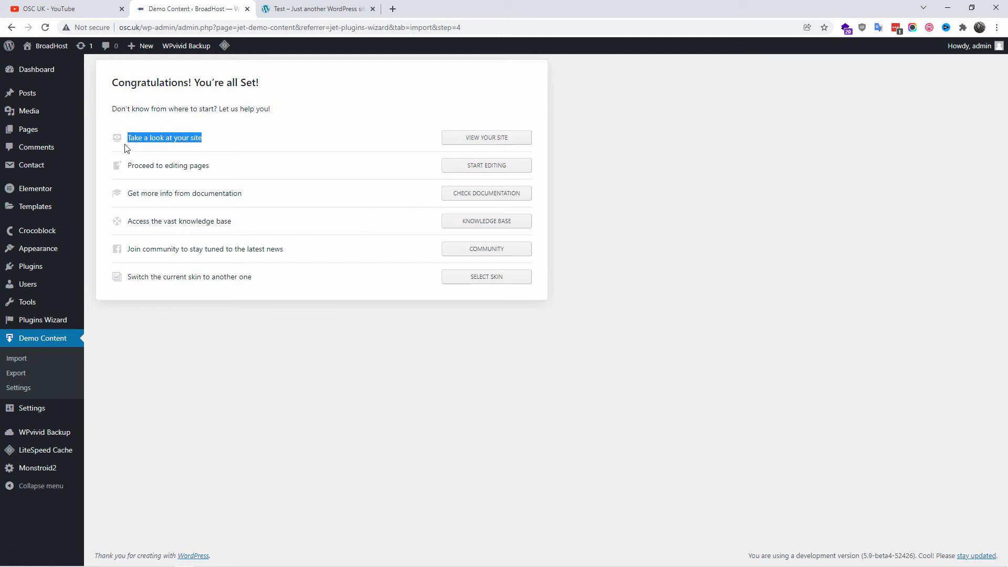
Step: Reload the live site to show the imported BroadHost homepage and scroll through it
{"action": "left_click", "coordinate": [321, 8]}
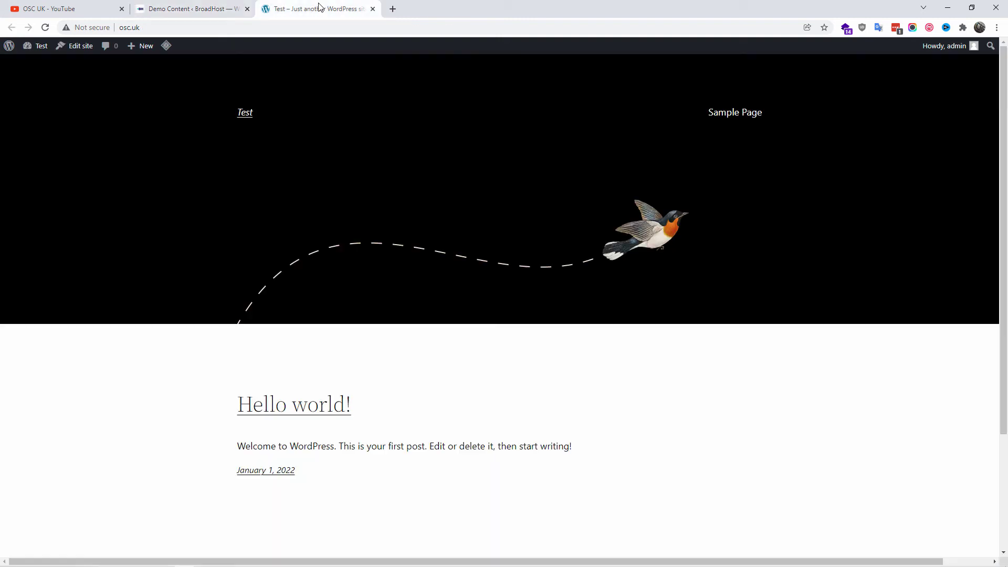
{"action": "left_click", "coordinate": [45, 28]}
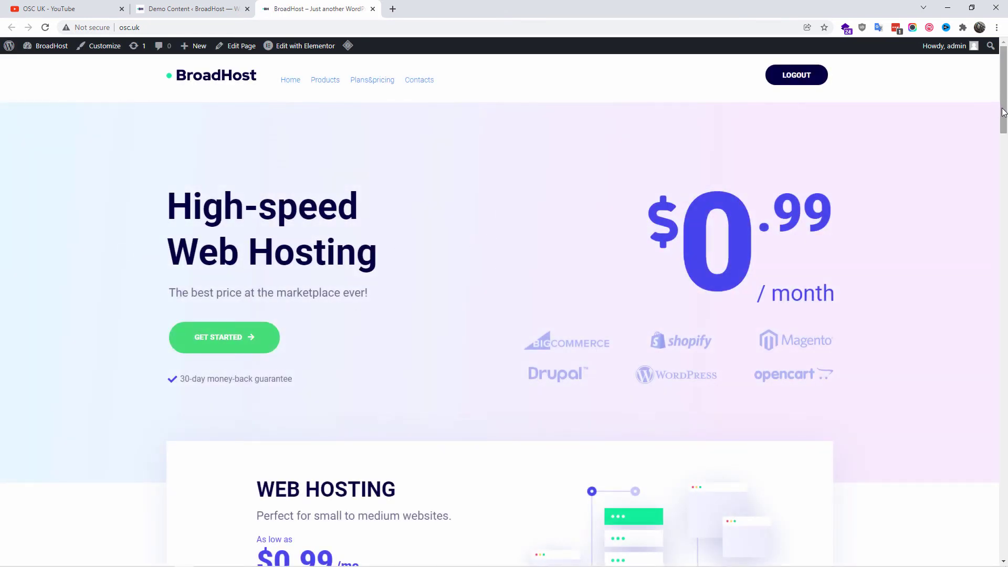
{"action": "left_click_drag", "start_coordinate": [1003, 112], "coordinate": [963, 63]}
Step: Copy the site's address from the address bar
{"action": "left_click", "coordinate": [168, 32]}
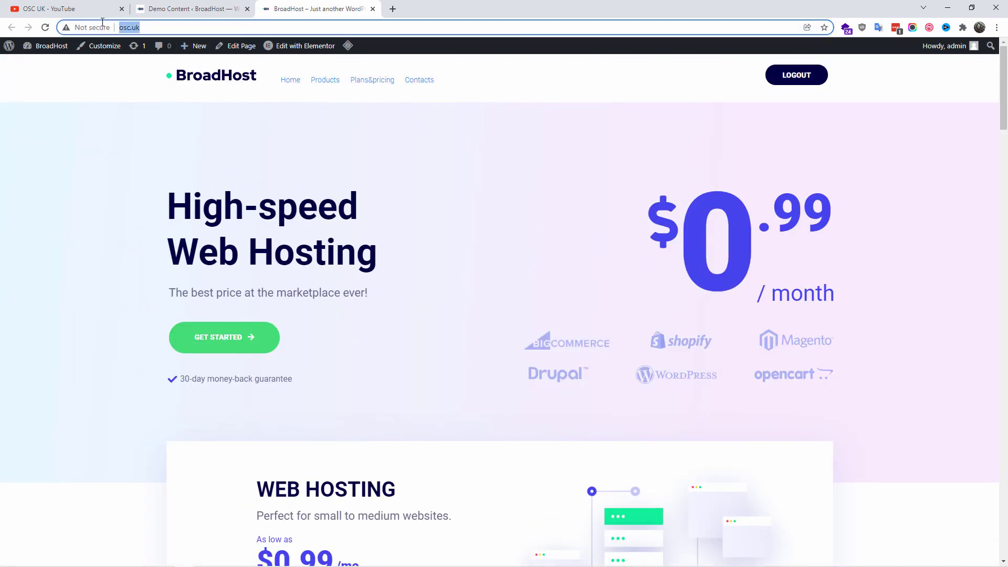
{"action": "right_click", "coordinate": [134, 31]}
{"action": "left_click", "coordinate": [162, 107]}
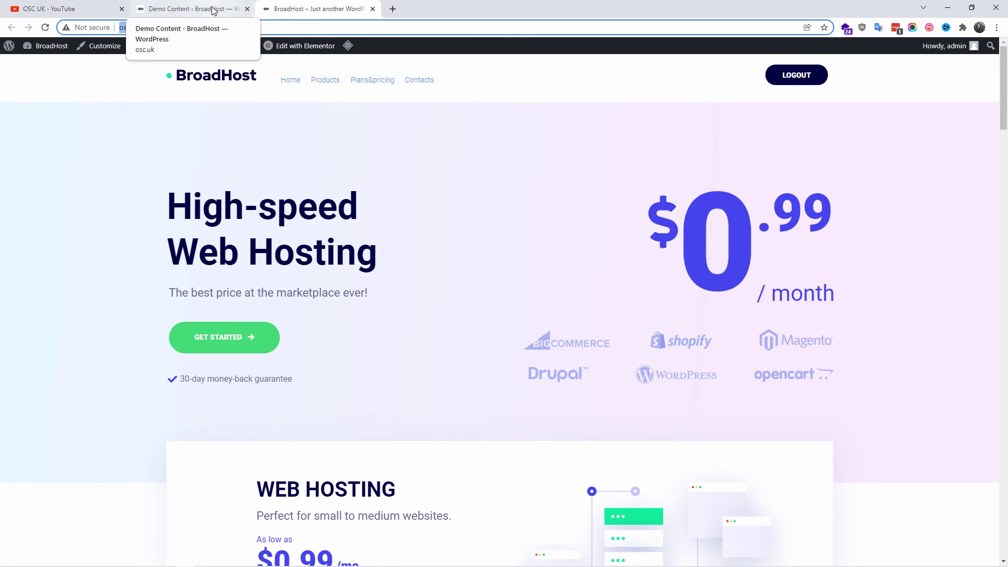
Step: Load osc.uk in an Incognito window and scroll to the footer as a logged-out visitor
{"action": "key", "text": "ctrl+shift+n"}
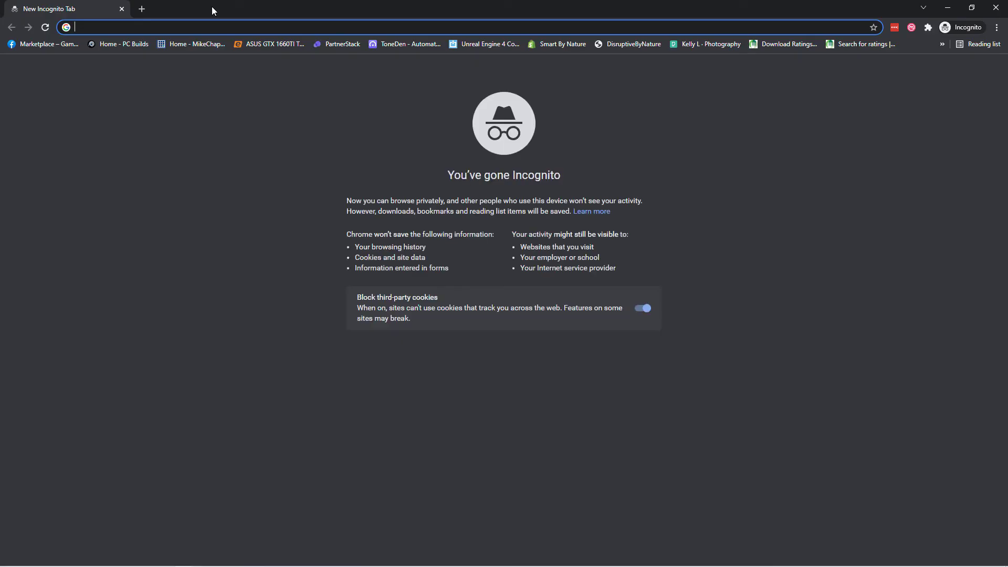
{"action": "key", "text": "ctrl+v"}
{"action": "key", "text": "Return"}
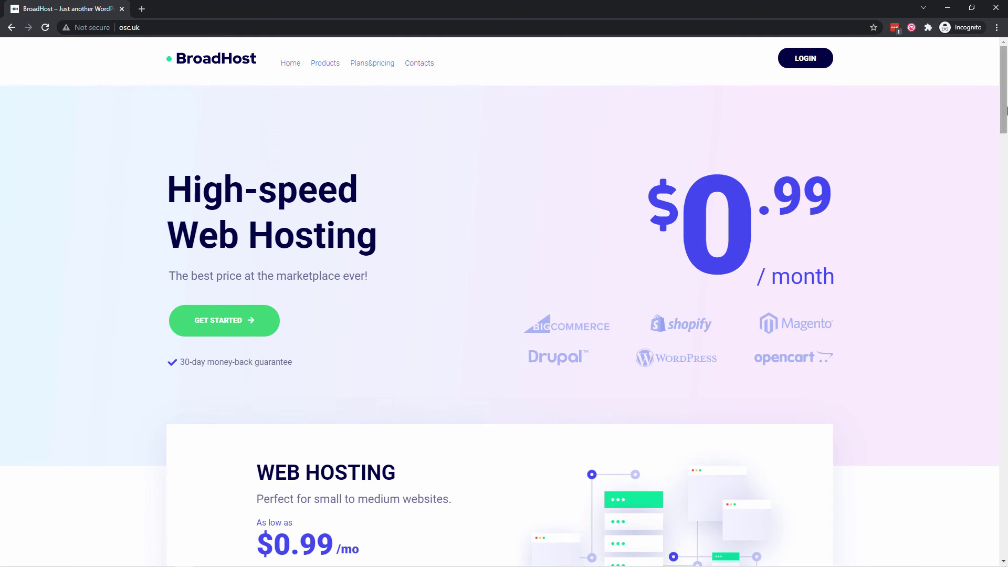
{"action": "left_click_drag", "start_coordinate": [1005, 112], "coordinate": [1000, 525]}
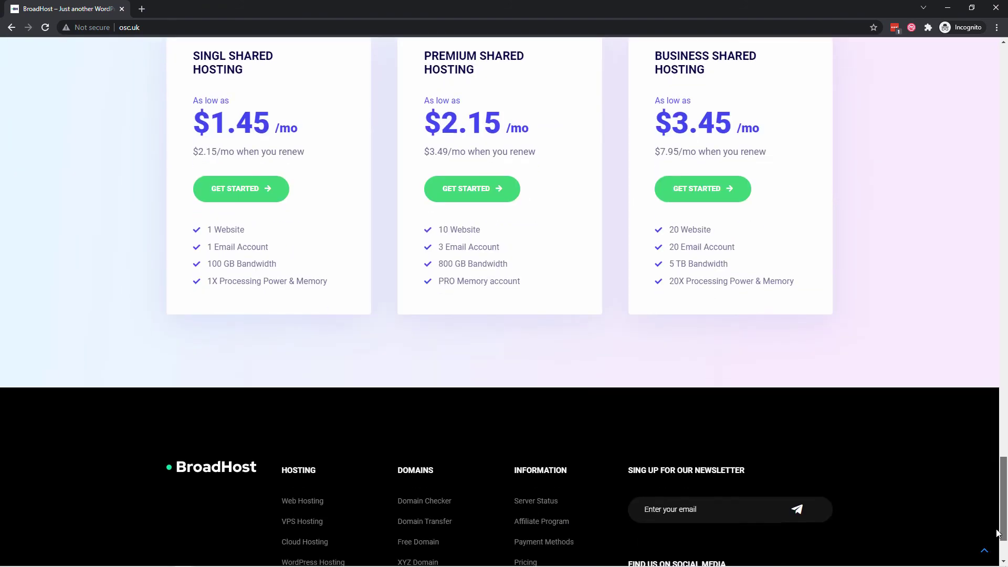
{"action": "scroll", "coordinate": [935, 494], "scroll_direction": "down", "scroll_amount": 2}
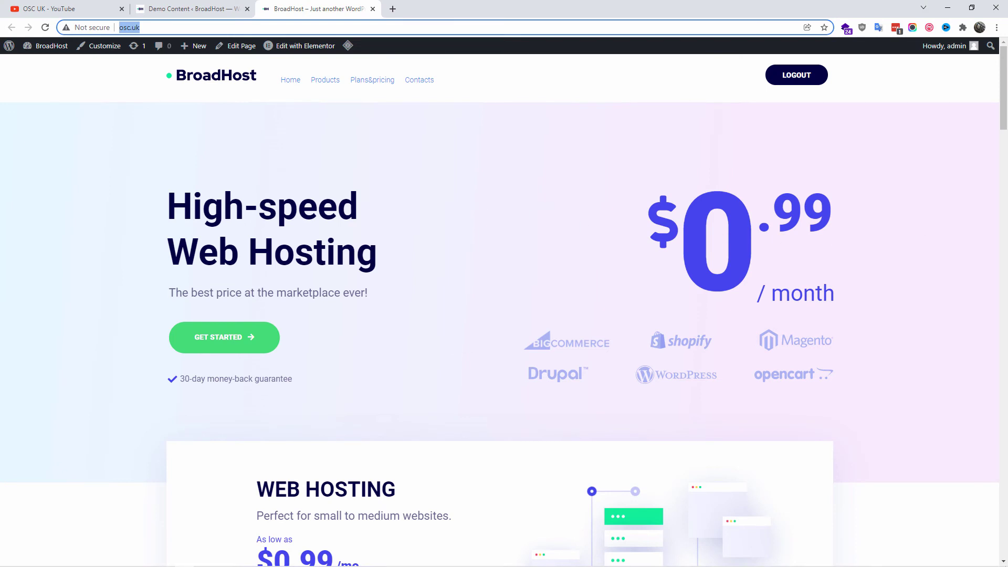
Step: Return to the demo import completion page and go to the site's page list
{"action": "scroll", "coordinate": [534, 69], "scroll_direction": "down", "scroll_amount": 9}
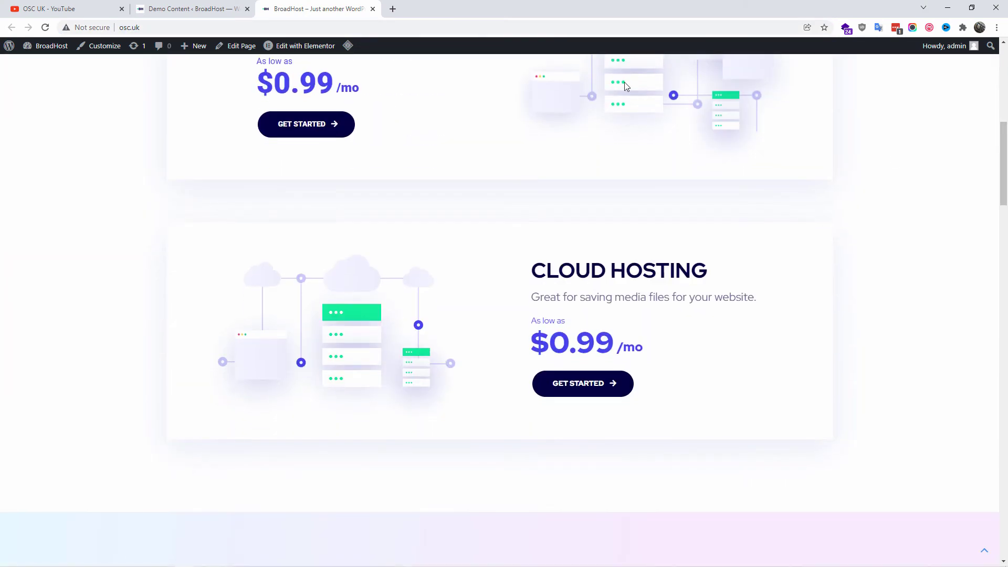
{"action": "left_click", "coordinate": [178, 8]}
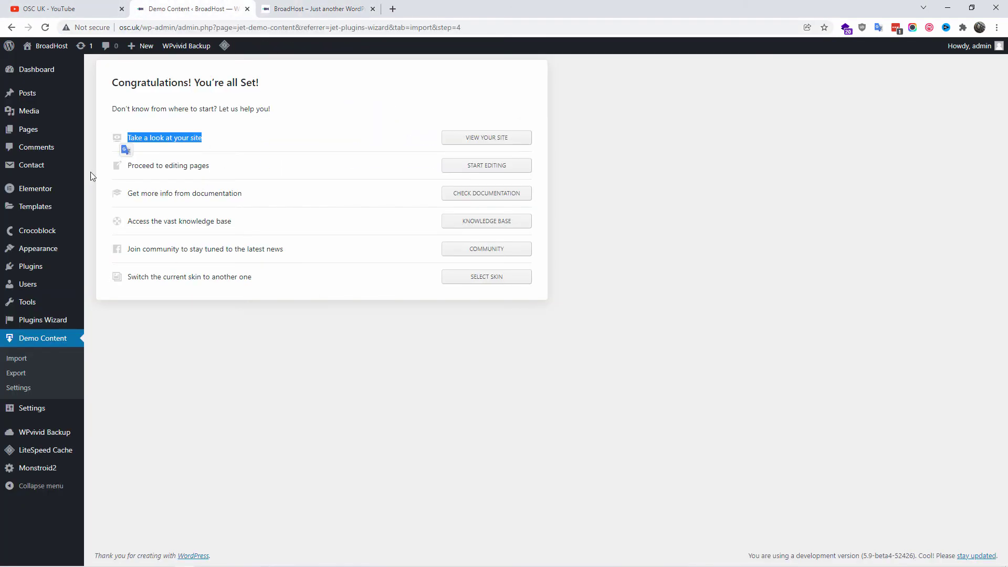
{"action": "left_click", "coordinate": [281, 225]}
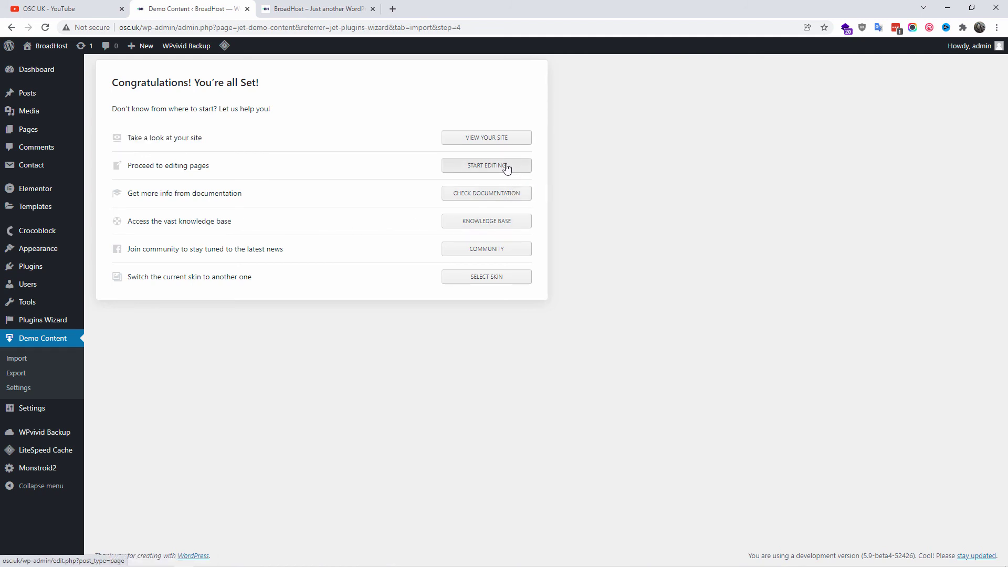
{"action": "left_click_drag", "start_coordinate": [159, 165], "coordinate": [272, 167]}
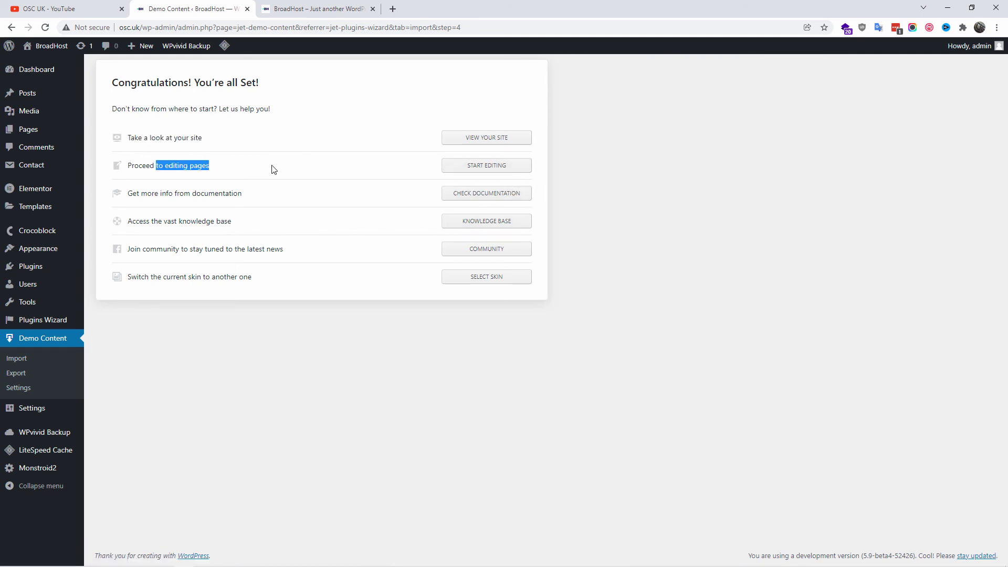
{"action": "left_click", "coordinate": [485, 167]}
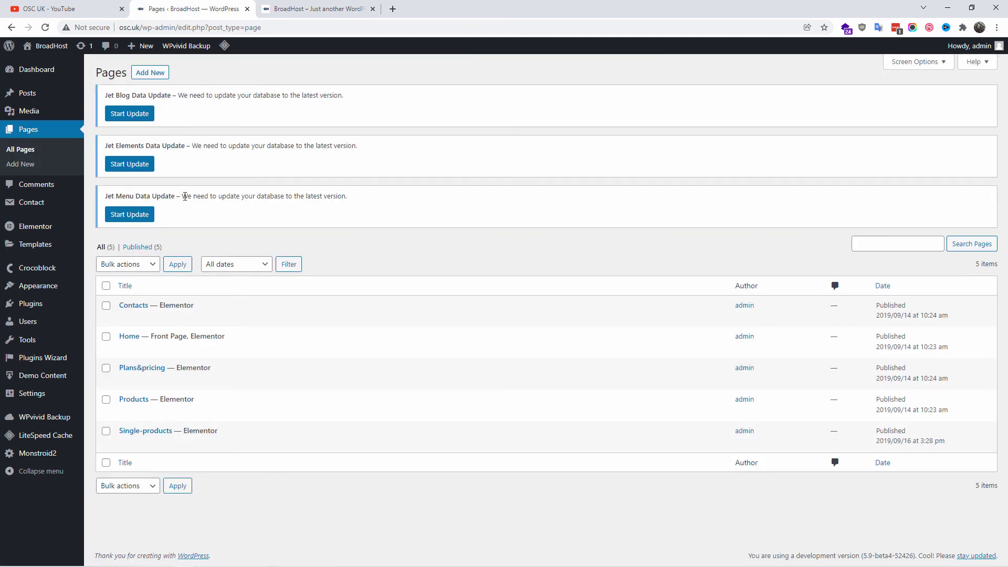
Step: Run the Jet Blog, Jet Elements and Jet Menu database updates
{"action": "left_click", "coordinate": [123, 115]}
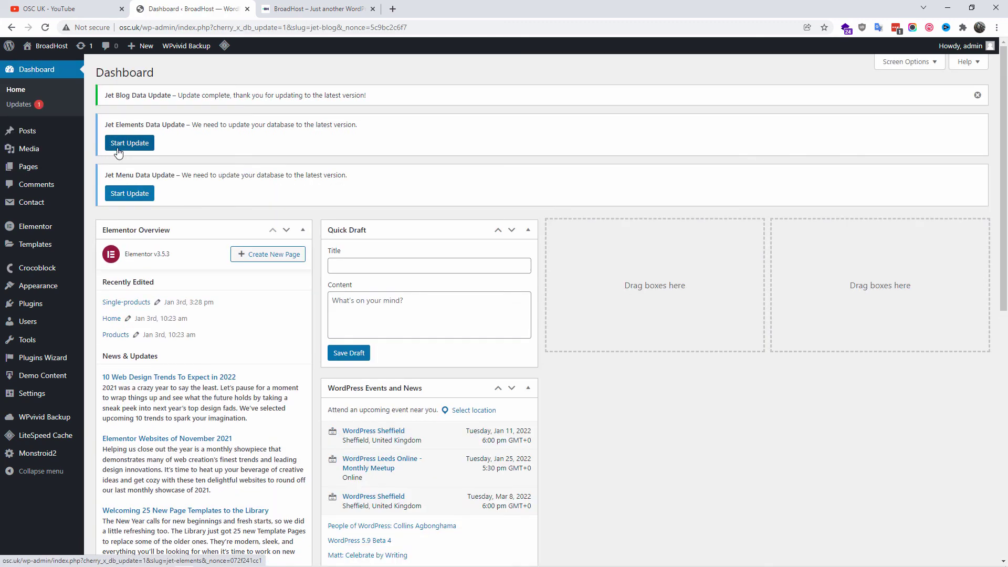
{"action": "left_click", "coordinate": [120, 147]}
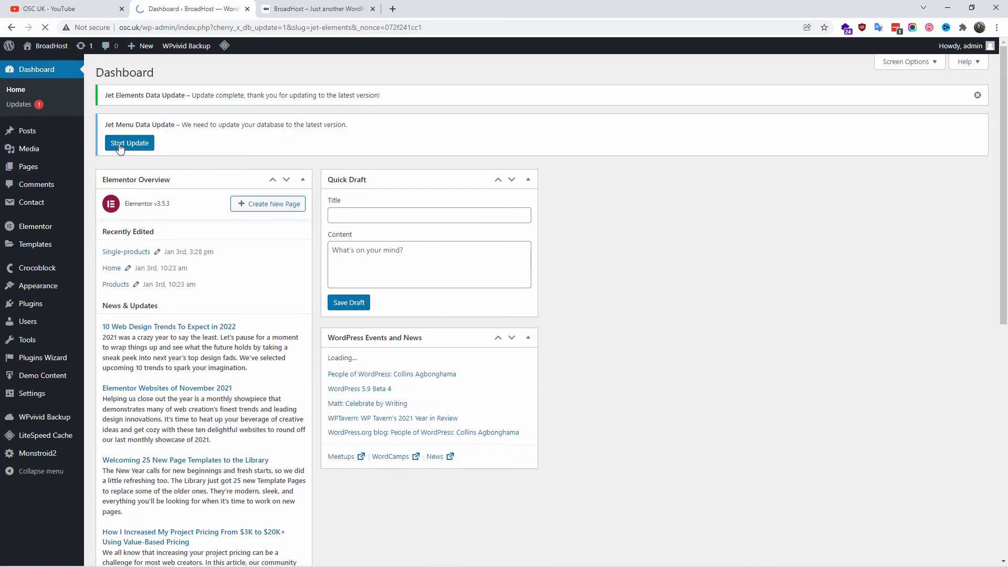
{"action": "left_click", "coordinate": [119, 147]}
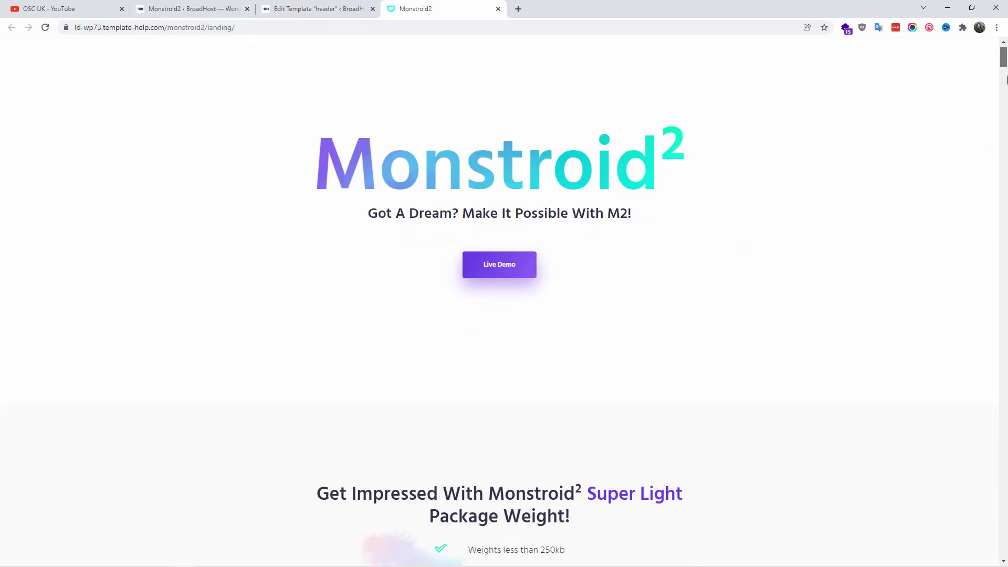
Step: Browse the Monstroid2 skin gallery (Home Repair, Marronis, Ulsen, Woolbert, Schemex), then return to the top
{"action": "scroll", "coordinate": [1007, 107], "scroll_direction": "down", "scroll_amount": 10}
{"action": "scroll", "coordinate": [1006, 107], "scroll_direction": "down", "scroll_amount": 12}
{"action": "scroll", "coordinate": [1007, 107], "scroll_direction": "up", "scroll_amount": 9}
{"action": "scroll", "coordinate": [1005, 134], "scroll_direction": "down", "scroll_amount": 20}
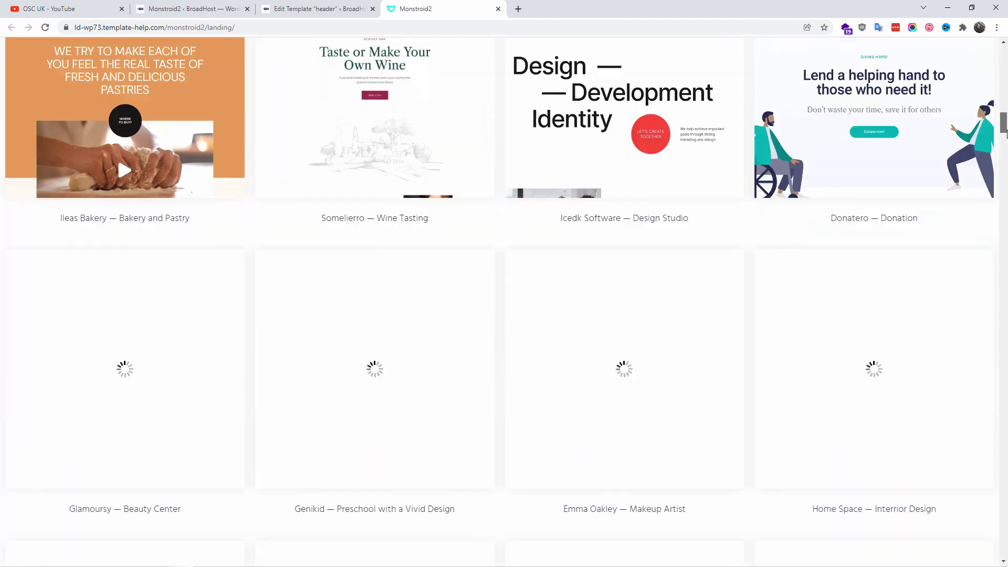
{"action": "left_click_drag", "start_coordinate": [1006, 134], "coordinate": [1006, 222]}
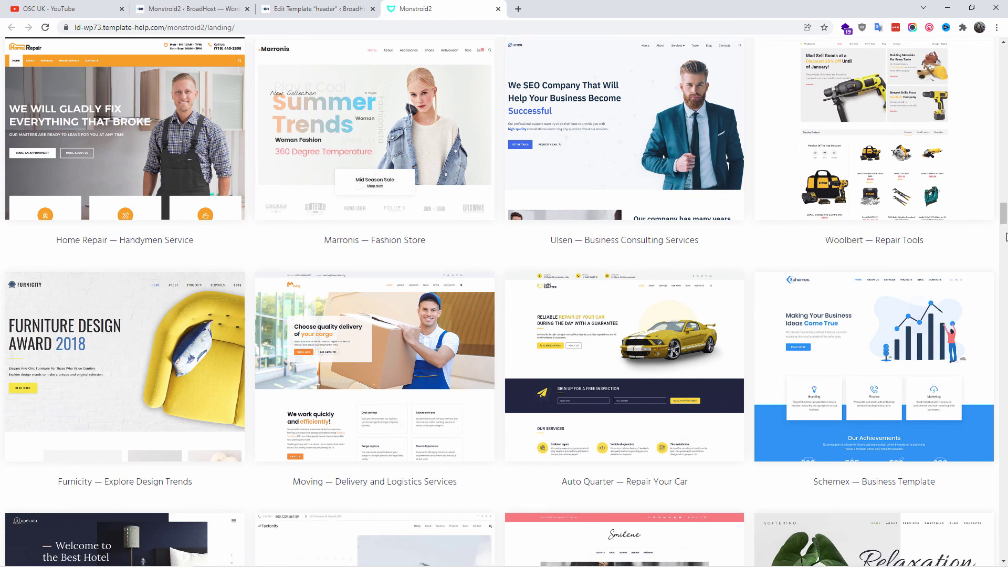
{"action": "left_click_drag", "start_coordinate": [1004, 223], "coordinate": [1004, 310]}
{"action": "key", "text": "Home"}
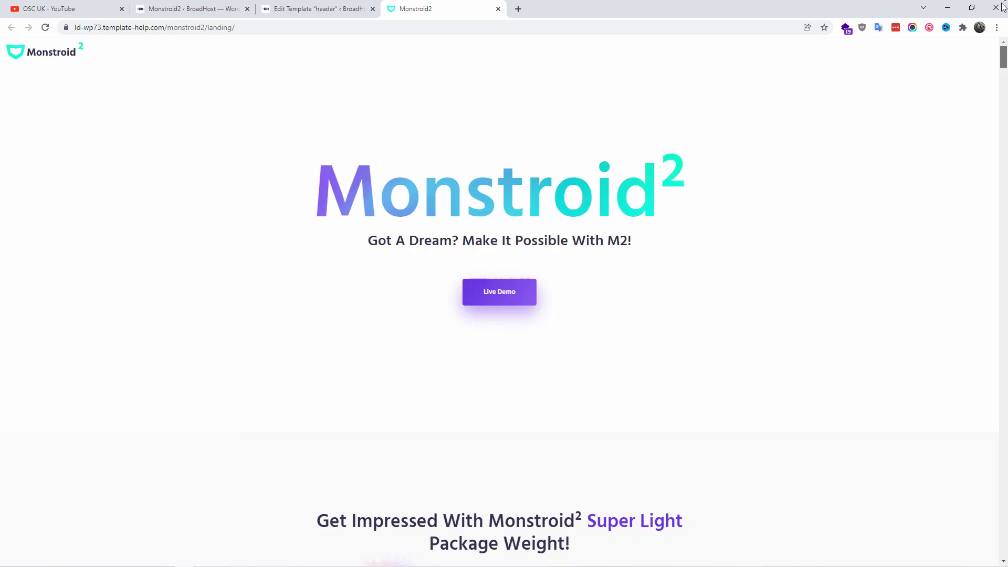
Step: Close the Monstroid2 and header template tabs and return to OSC UK's YouTube Videos page
{"action": "left_click", "coordinate": [498, 10]}
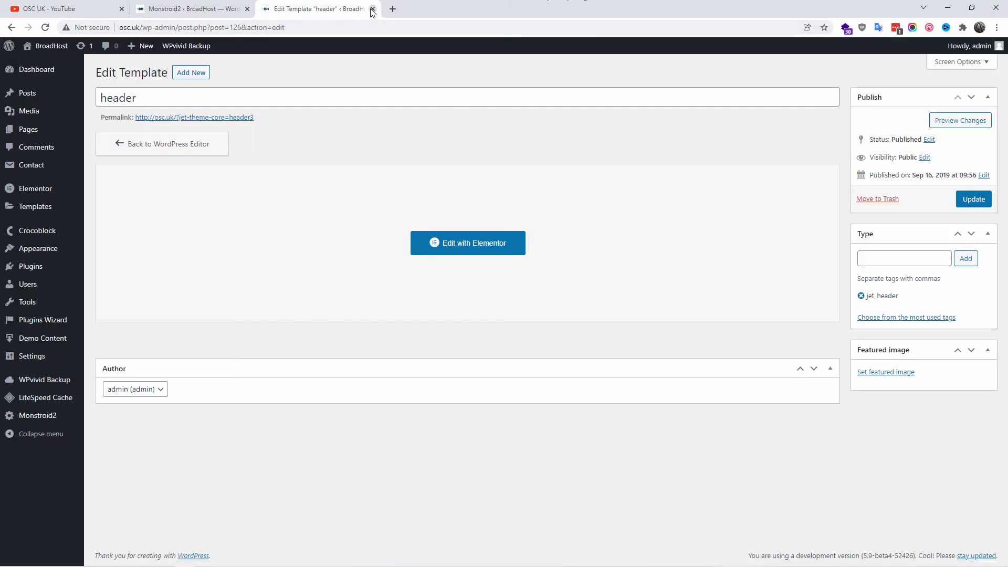
{"action": "left_click", "coordinate": [372, 10]}
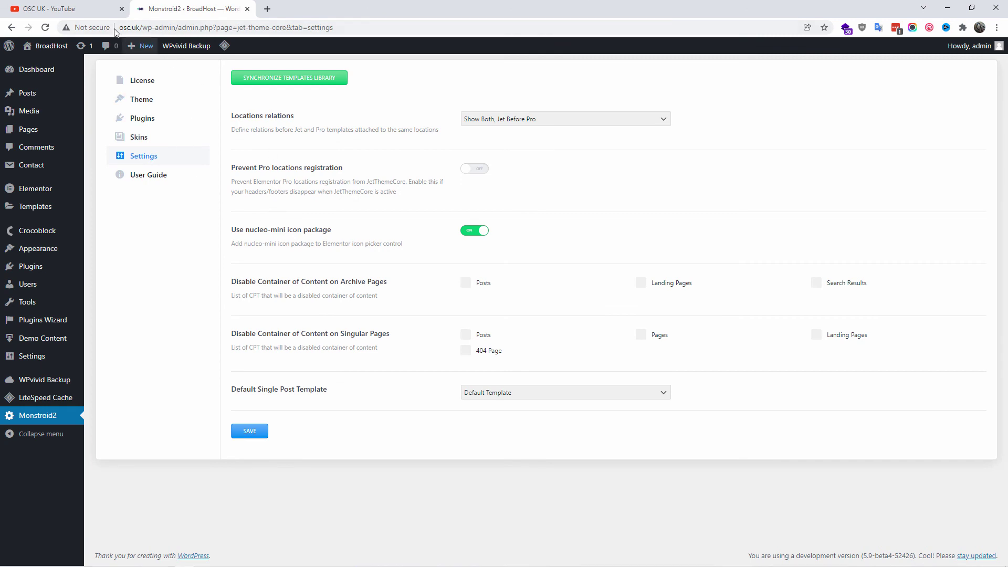
{"action": "left_click", "coordinate": [79, 5]}
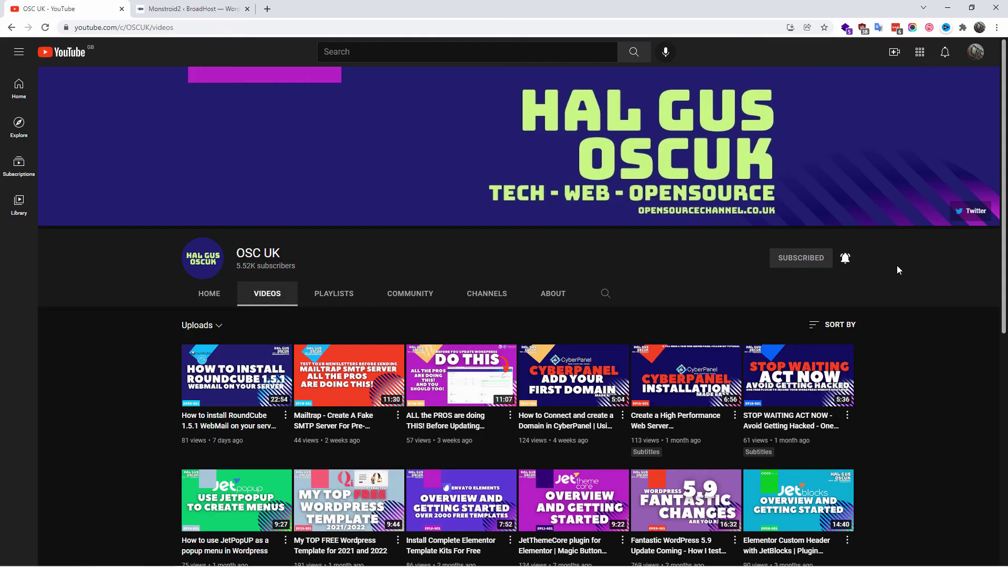
{"action": "scroll", "coordinate": [900, 269], "scroll_direction": "down", "scroll_amount": 7}
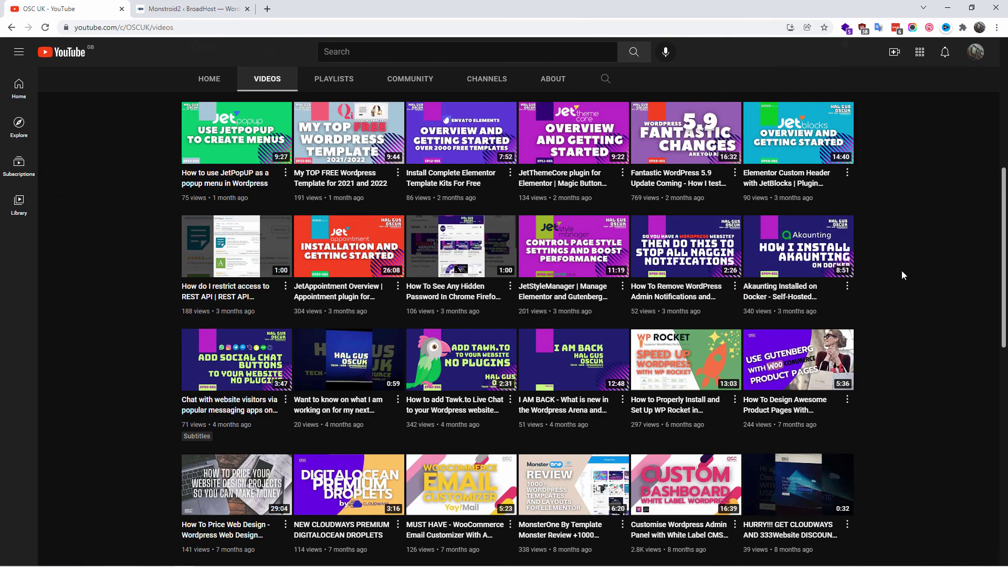
{"action": "scroll", "coordinate": [902, 270], "scroll_direction": "up", "scroll_amount": 7}
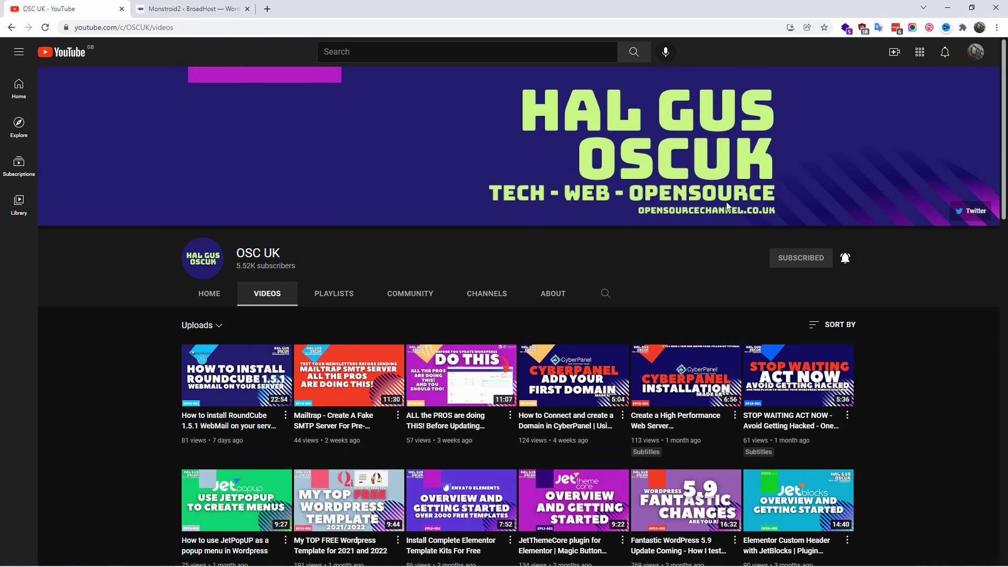